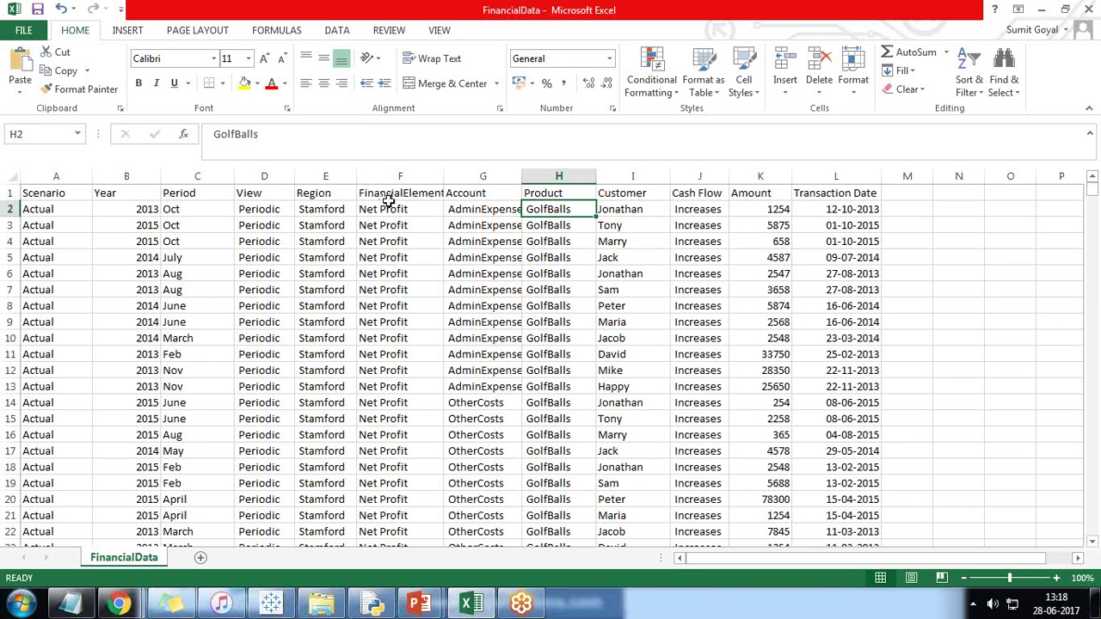
Widen the FinancialElements and Account columns of the FinancialData sheet to fit their full text.
left_click_drag(444, 175, 474, 176)
scroll(396, 375, "down", 13)
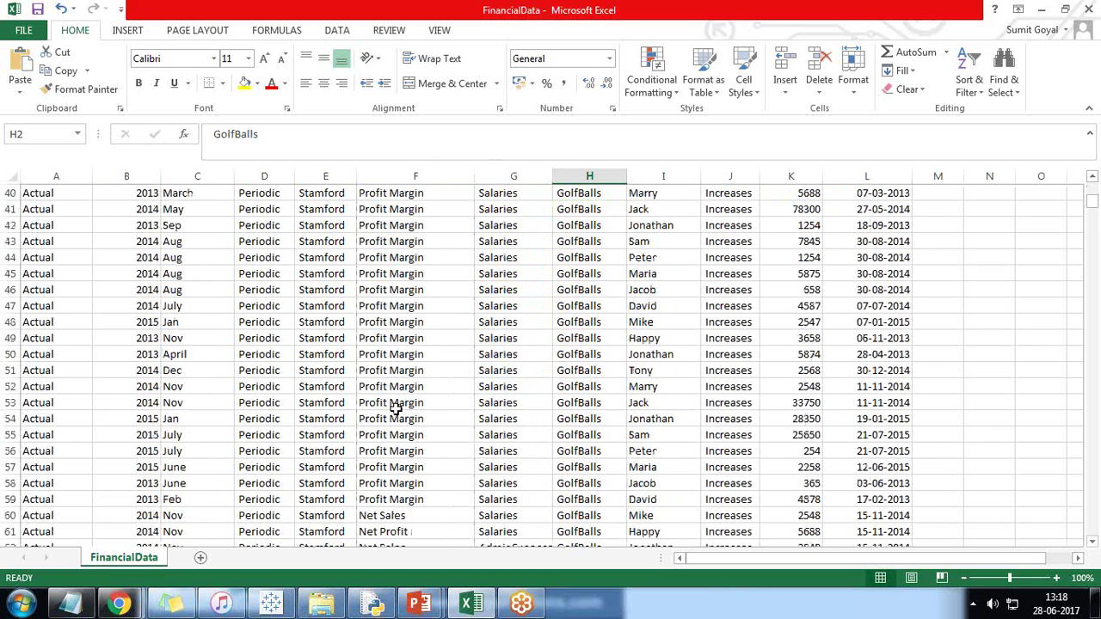
scroll(396, 408, "up", 5)
scroll(396, 409, "up", 8)
left_click_drag(544, 184, 570, 179)
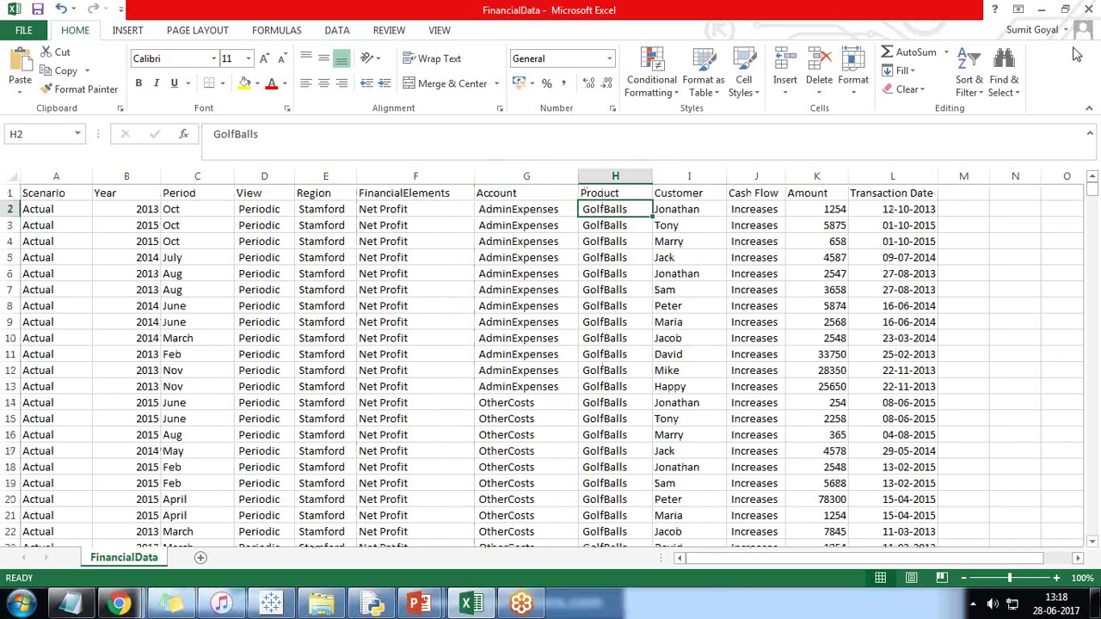
Look through the product, customer and amount records in the FinancialData sheet.
left_click(601, 391)
scroll(601, 392, "down", 20)
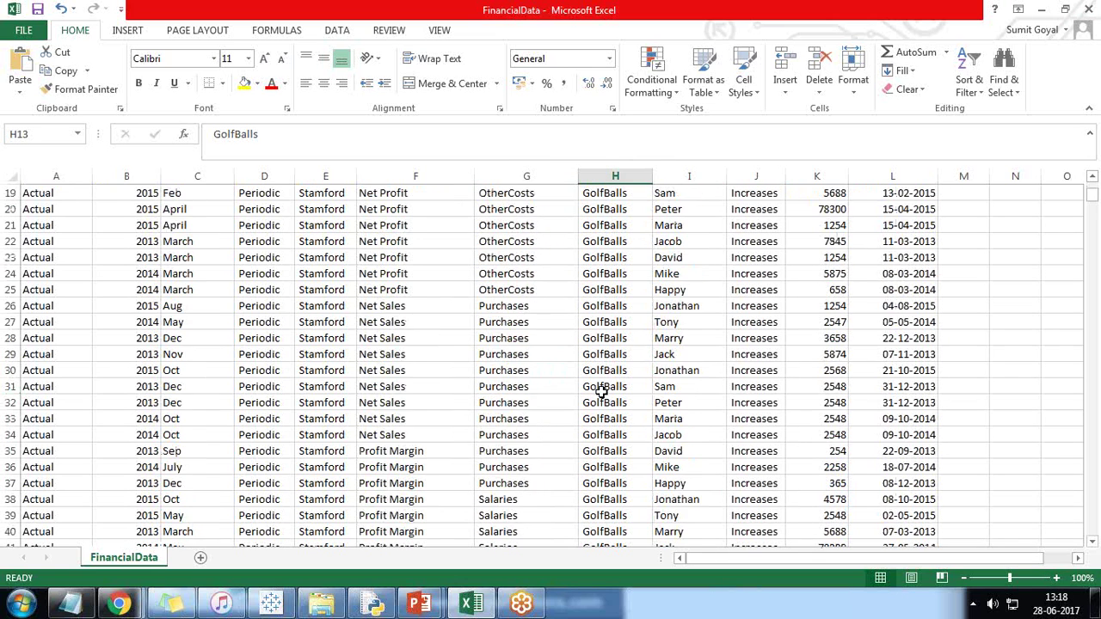
scroll(601, 391, "down", 16)
scroll(601, 391, "up", 20)
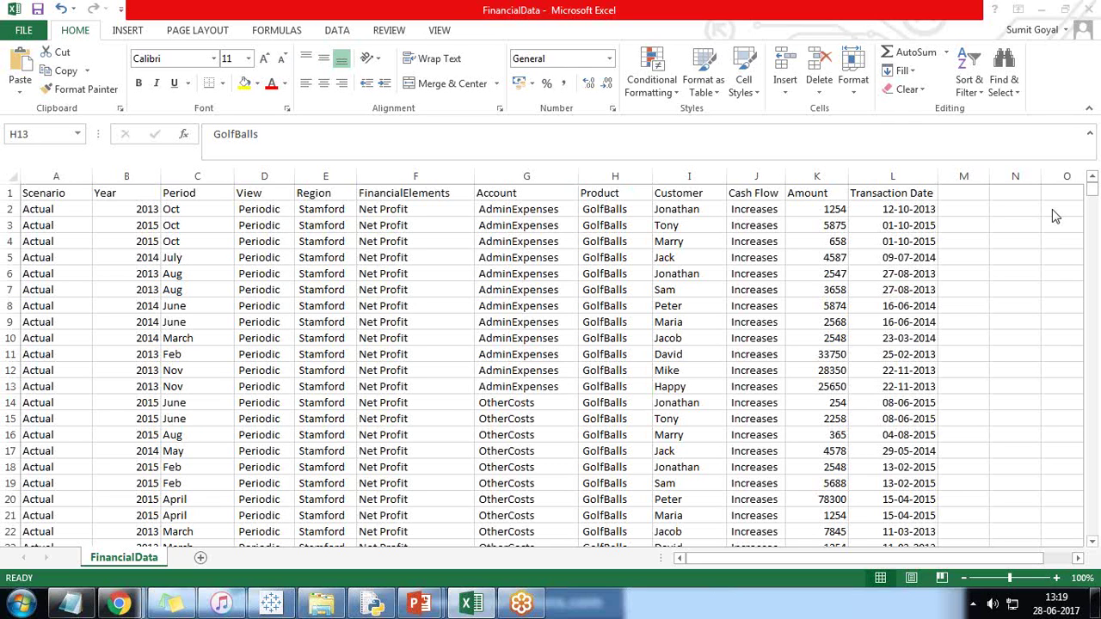
Switch to Einstein Analytics in Chrome and open the Financial Data dataset in a new lens.
mouse_move(120, 605)
left_click(301, 533)
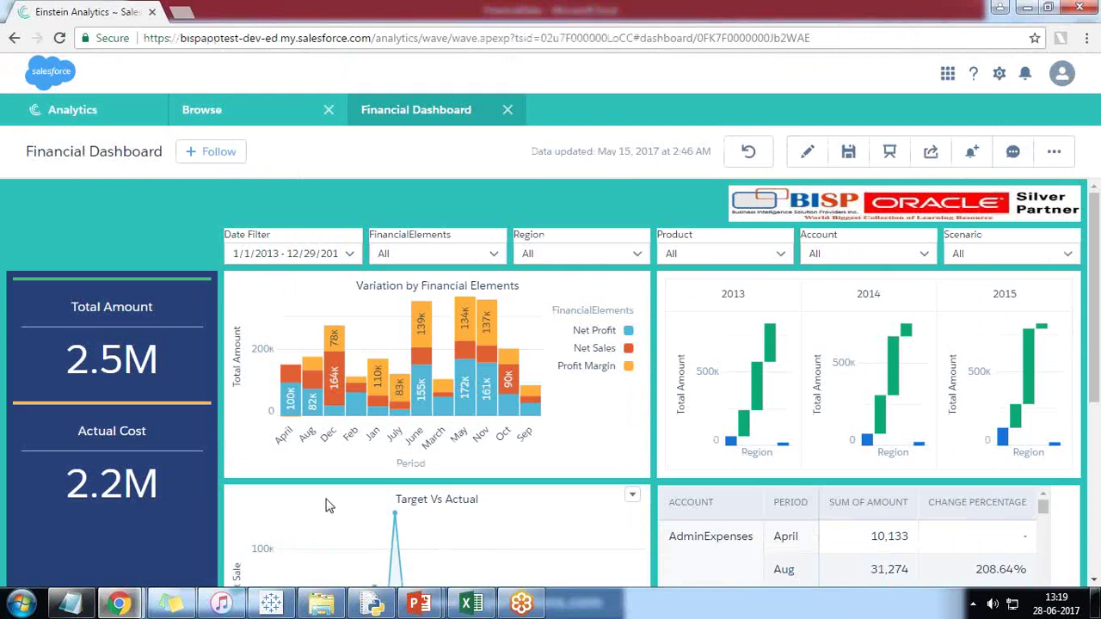
left_click(244, 109)
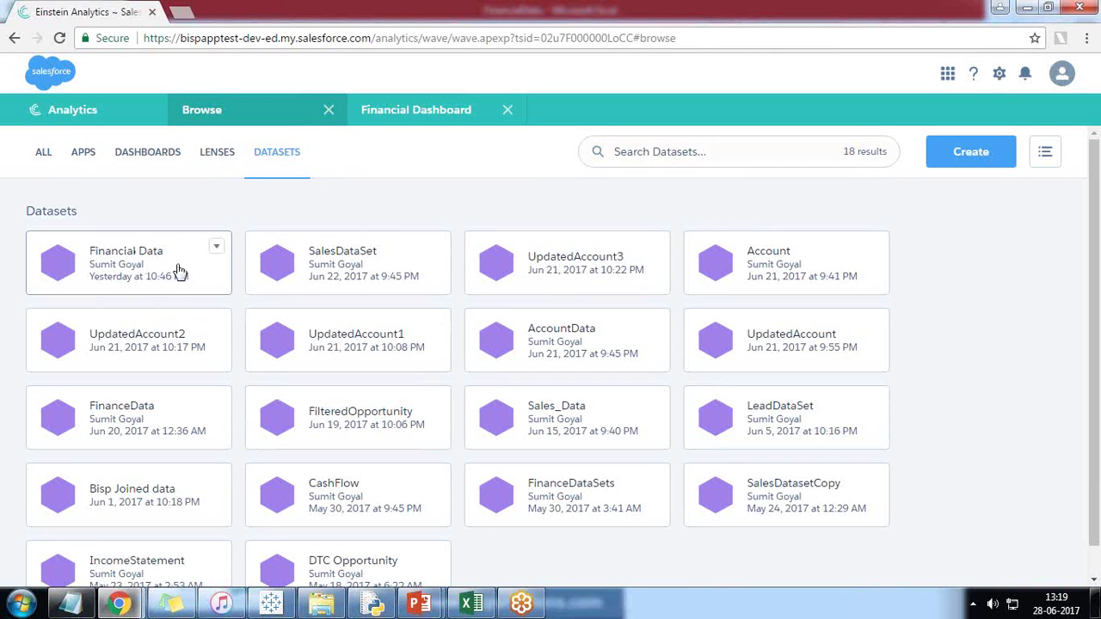
left_click(120, 262)
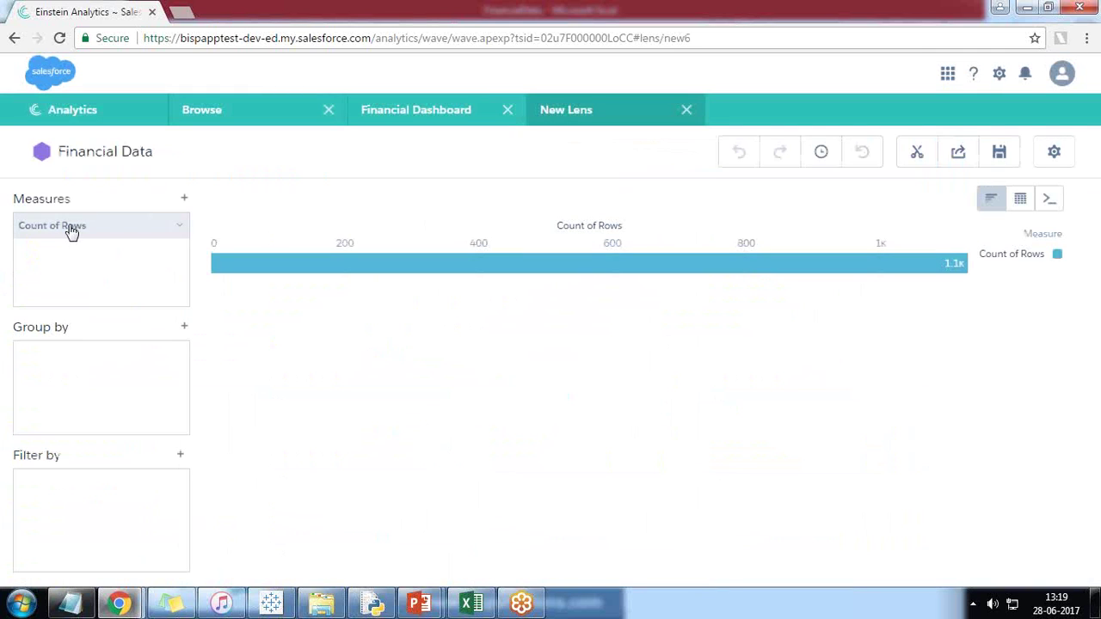
Set the lens measure to Sum of Amount and group it by FinancialElements.
left_click(69, 228)
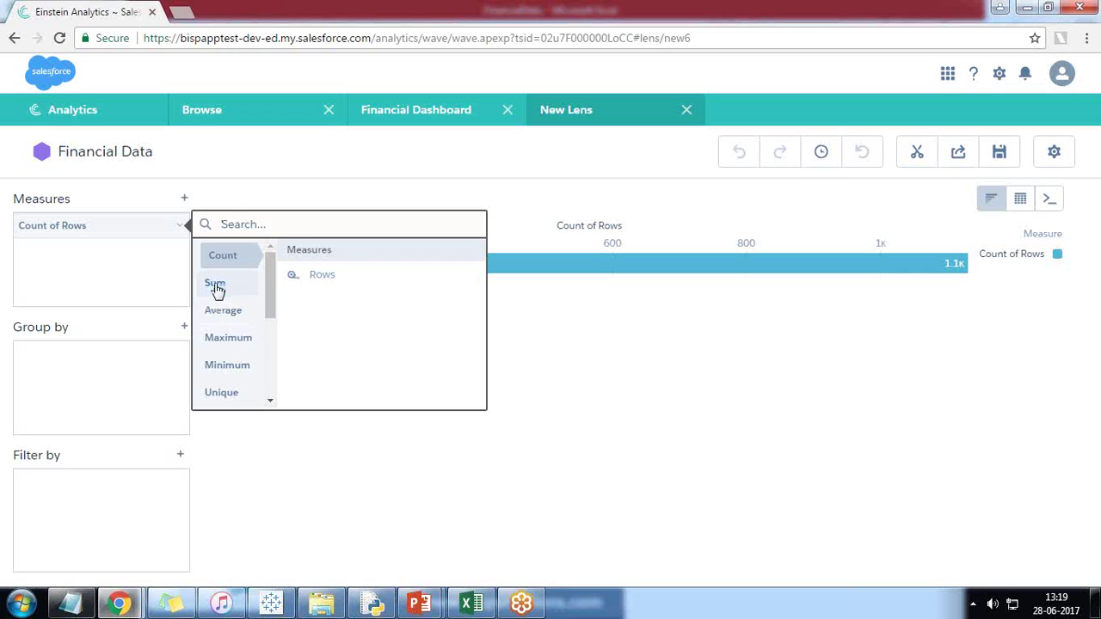
mouse_move(218, 288)
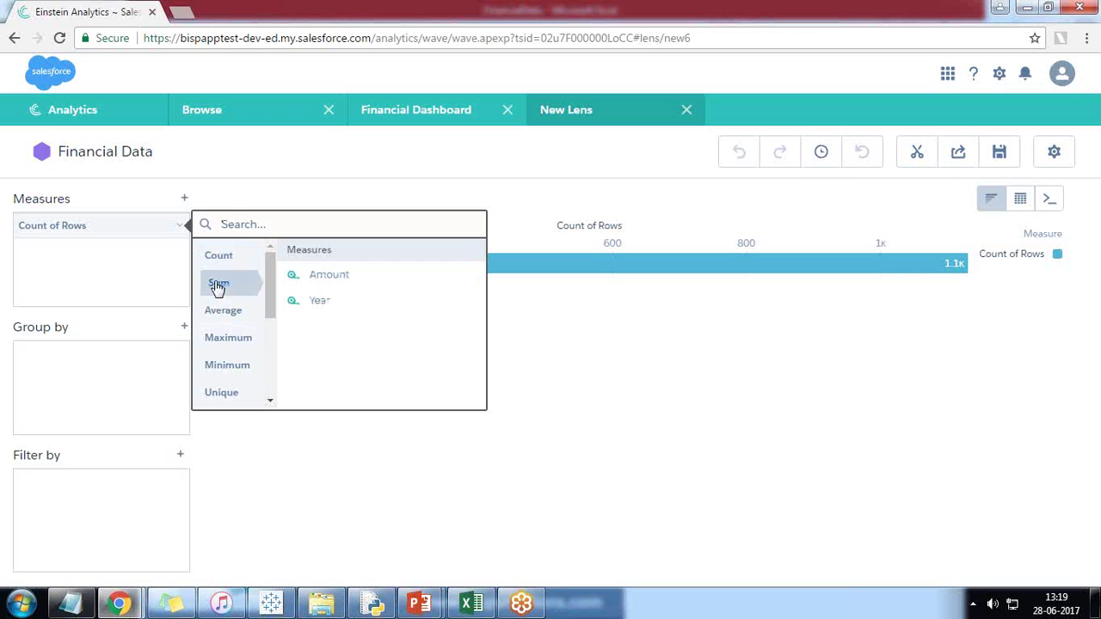
left_click(329, 275)
left_click(184, 328)
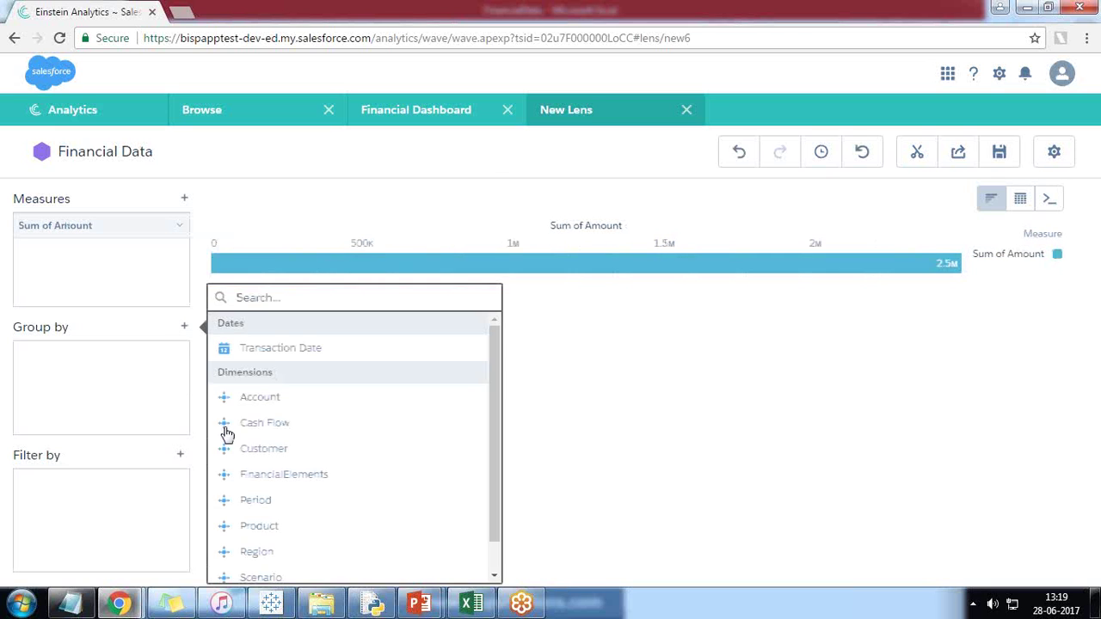
scroll(286, 447, "down", 1)
left_click(289, 449)
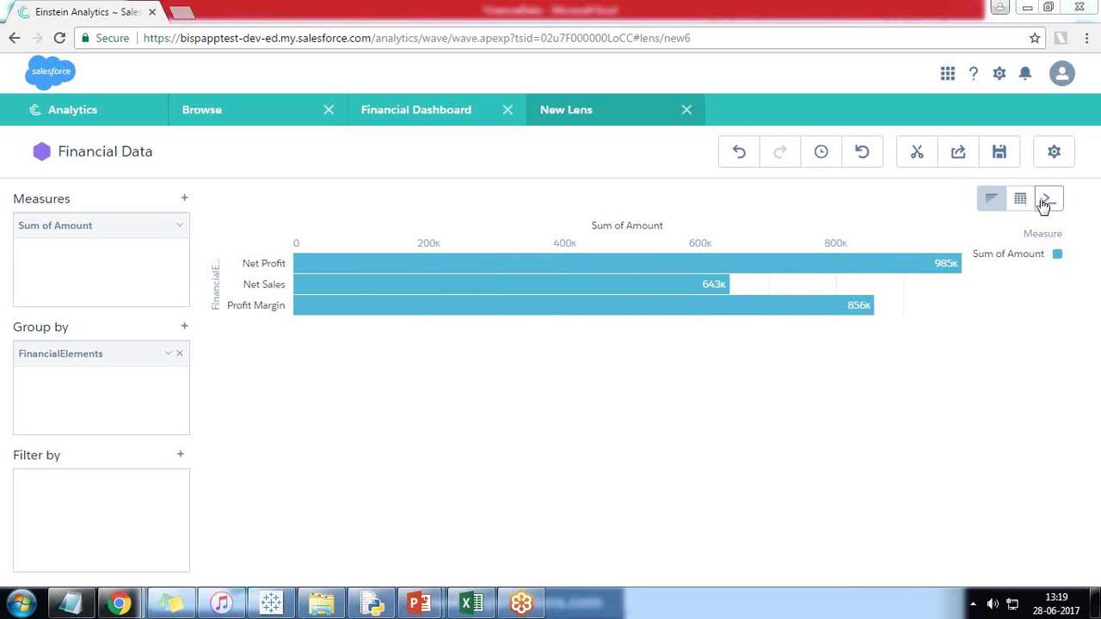
Review the lens's available chart types, table types and query code, and return to the bar chart.
left_click(993, 200)
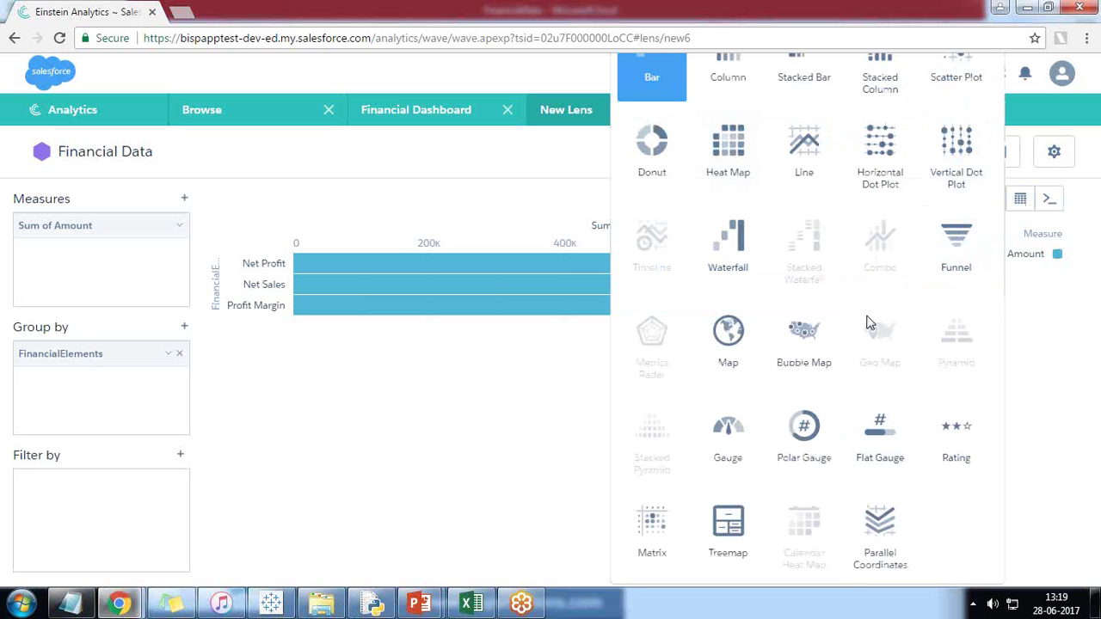
left_click(469, 193)
left_click(1020, 199)
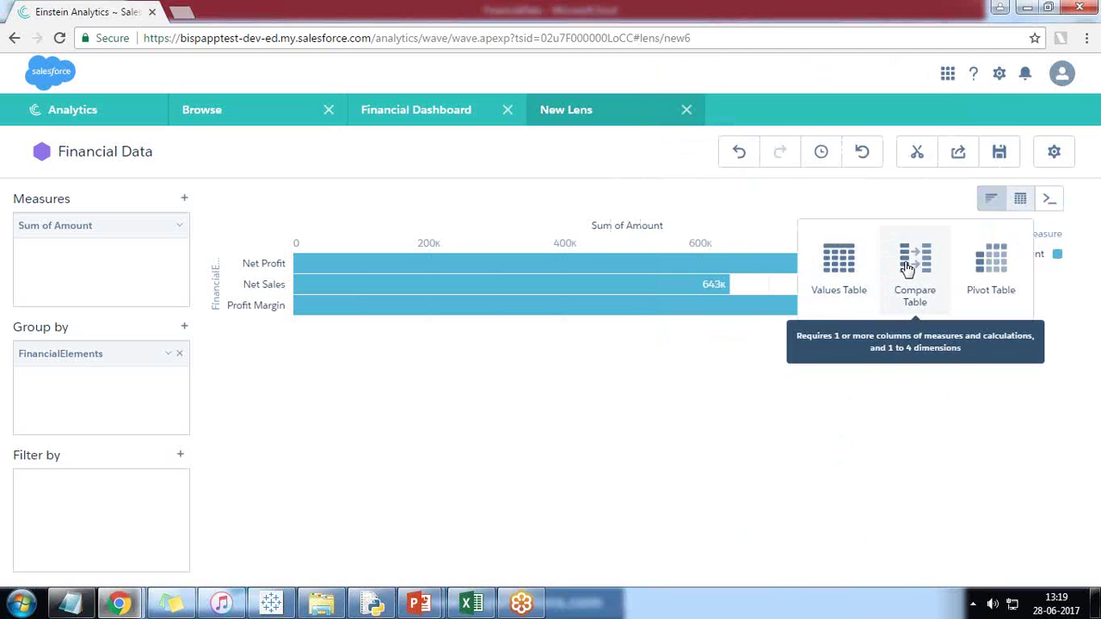
left_click(1048, 198)
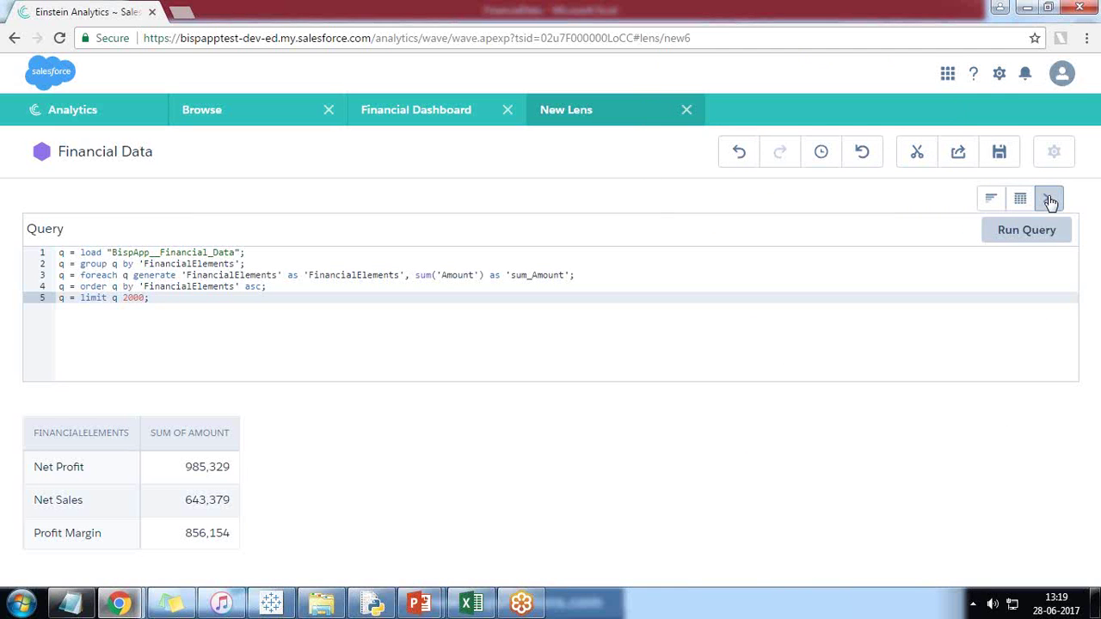
left_click(990, 201)
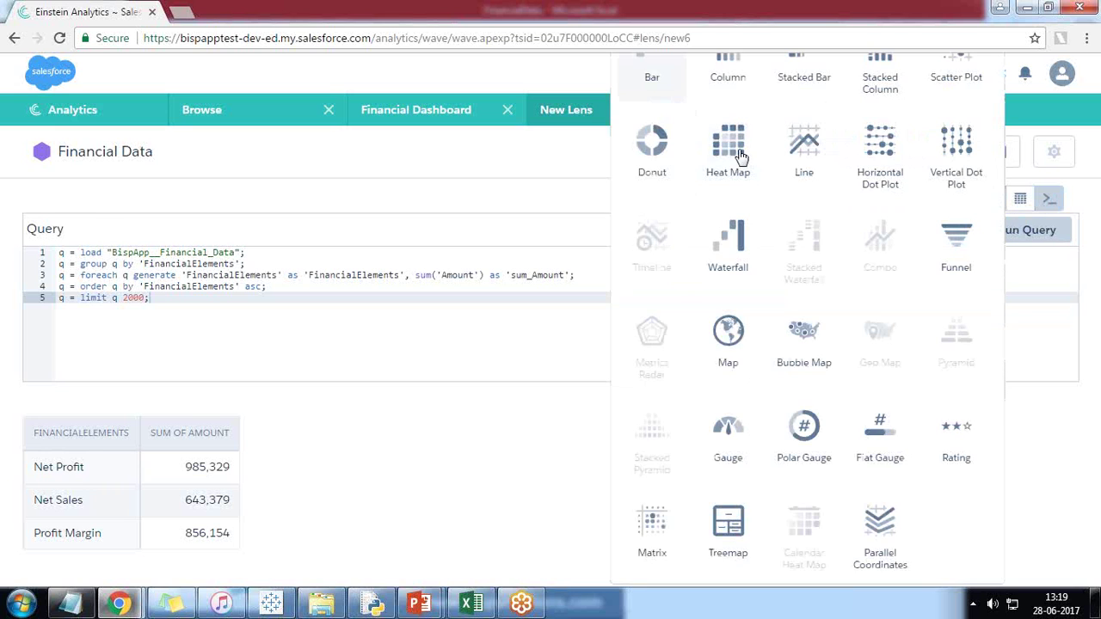
left_click(644, 71)
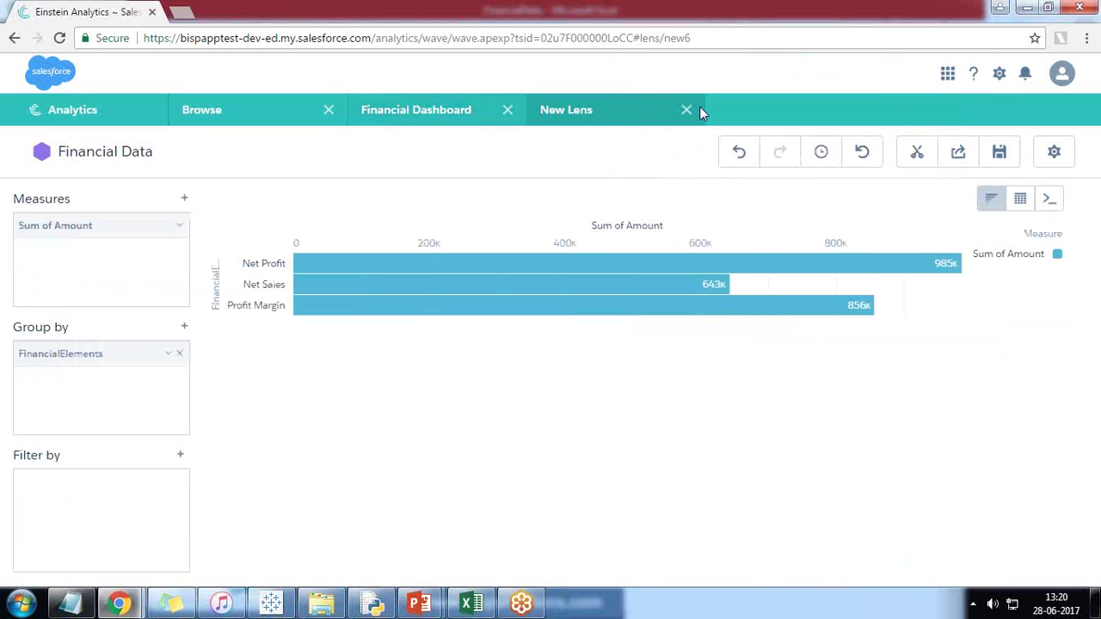
Return to the Financial Dashboard and examine its total figures, variation chart, target chart and account table.
left_click(410, 114)
mouse_move(484, 396)
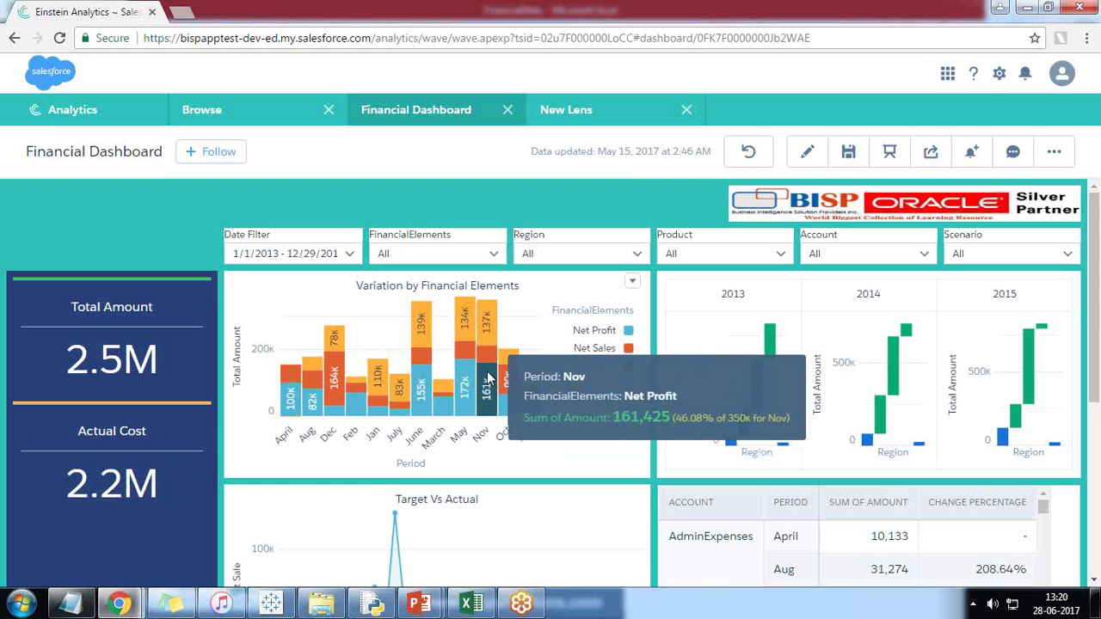
scroll(469, 378, "down", 2)
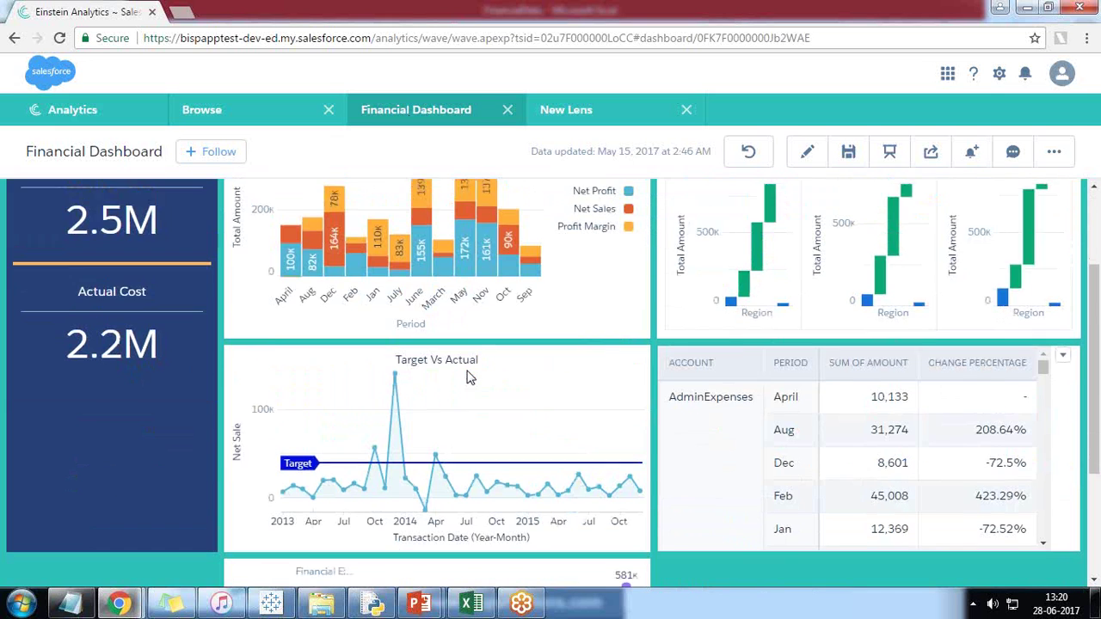
scroll(469, 378, "up", 2)
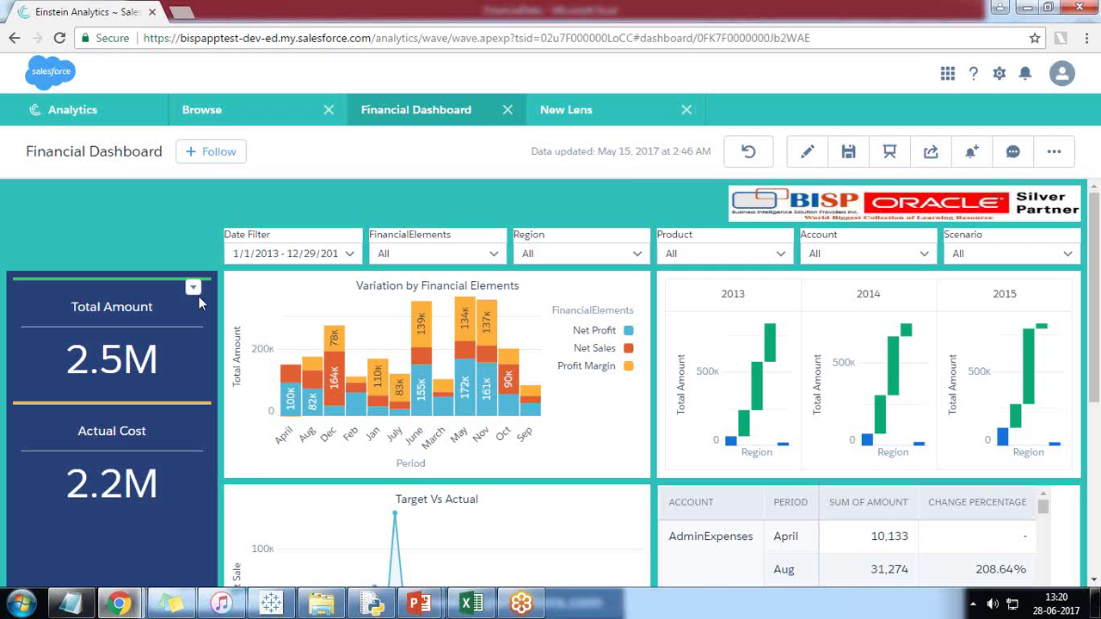
scroll(437, 394, "down", 1)
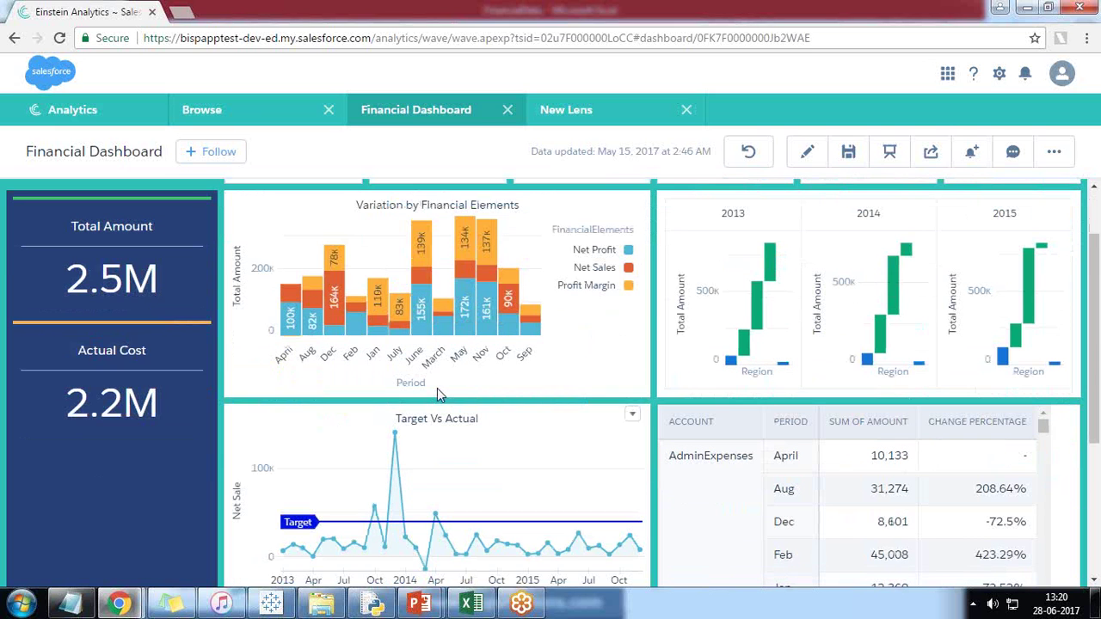
scroll(130, 300, "up", 1)
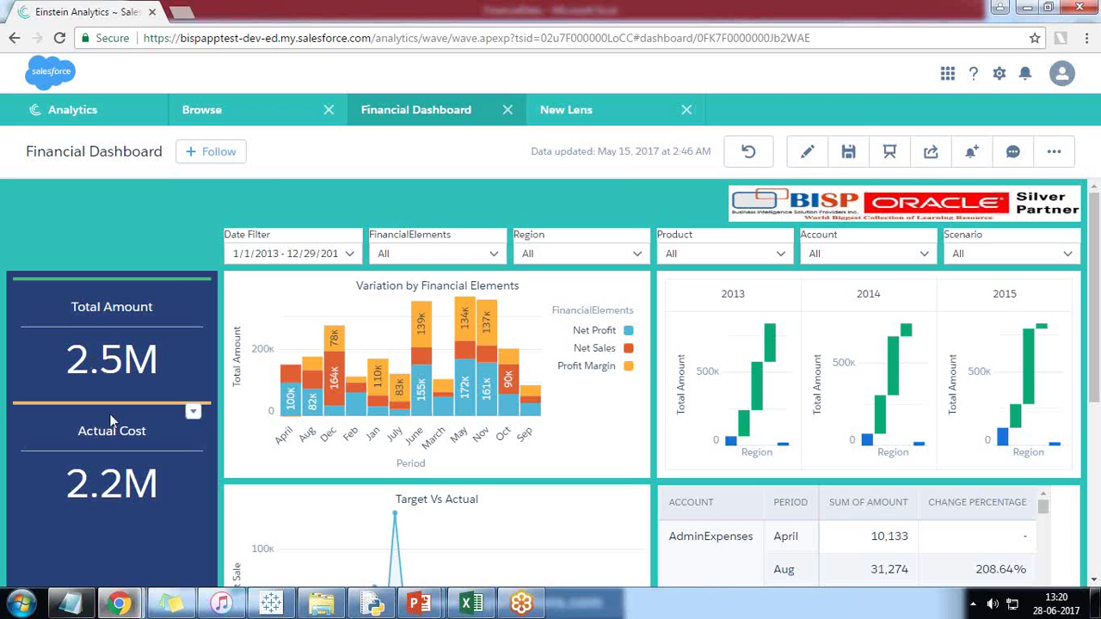
Examine the absolute and relative options of the Date Filter and the values offered by the FinancialElements filter.
left_click(350, 254)
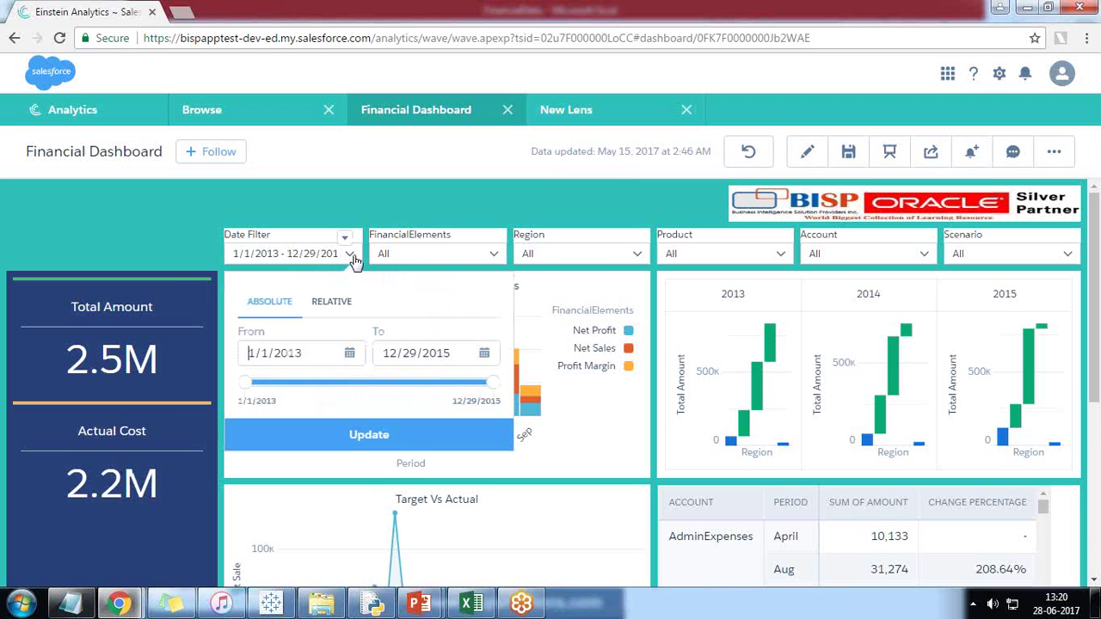
left_click(331, 301)
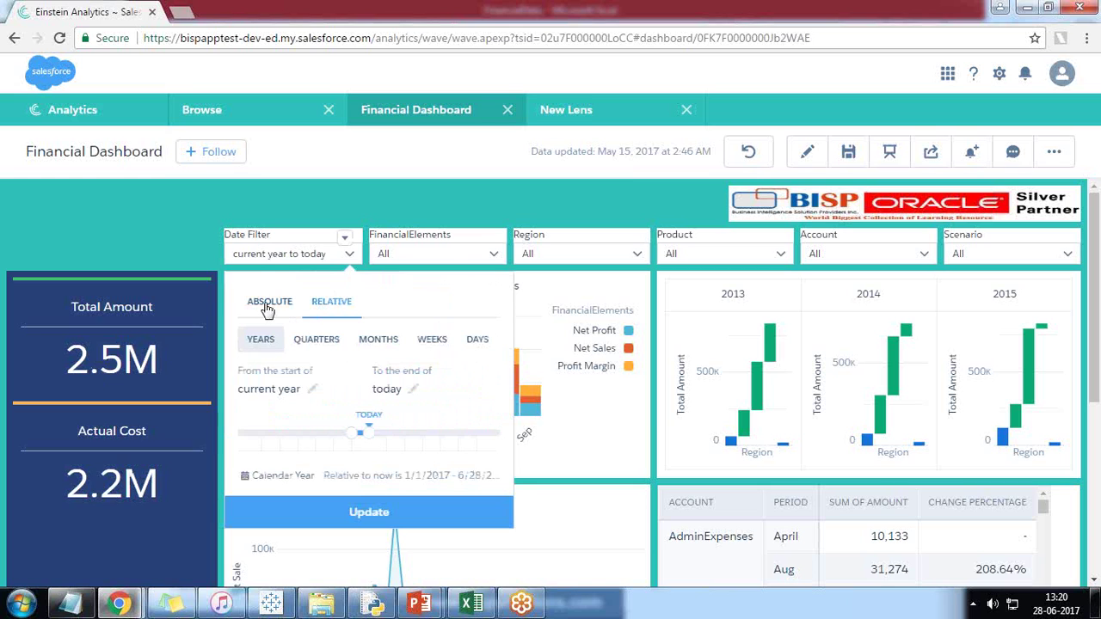
left_click(266, 302)
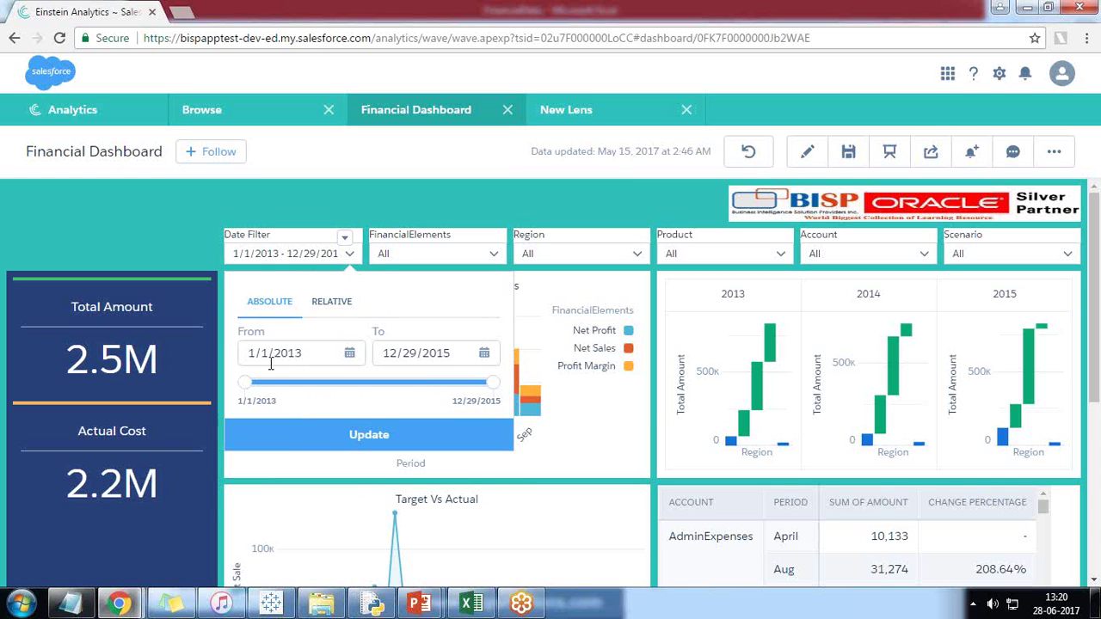
left_click(404, 258)
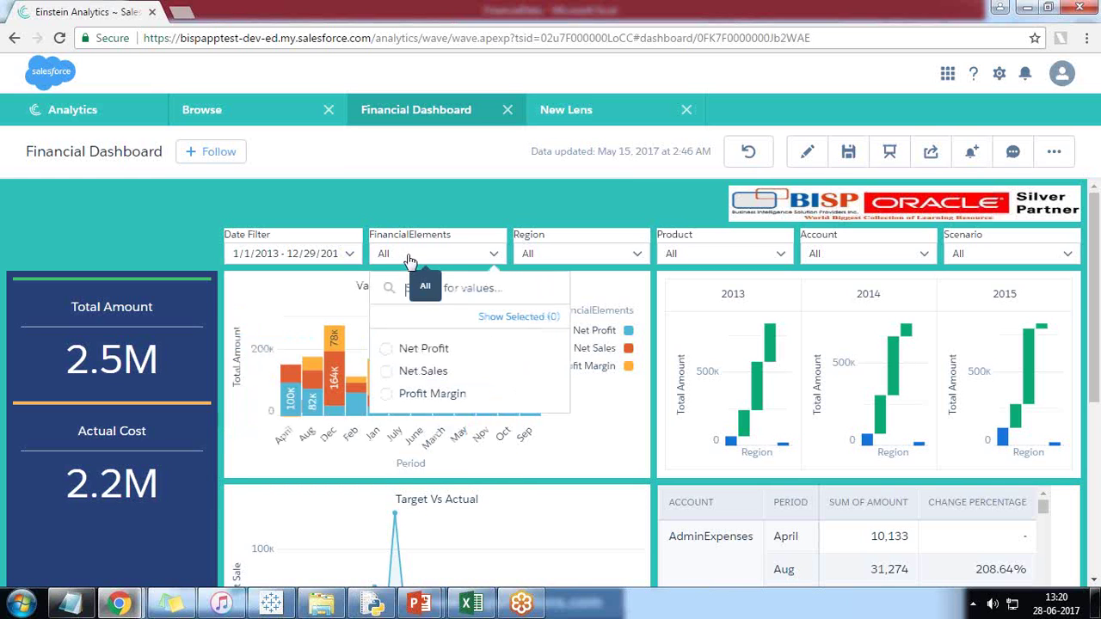
left_click(311, 216)
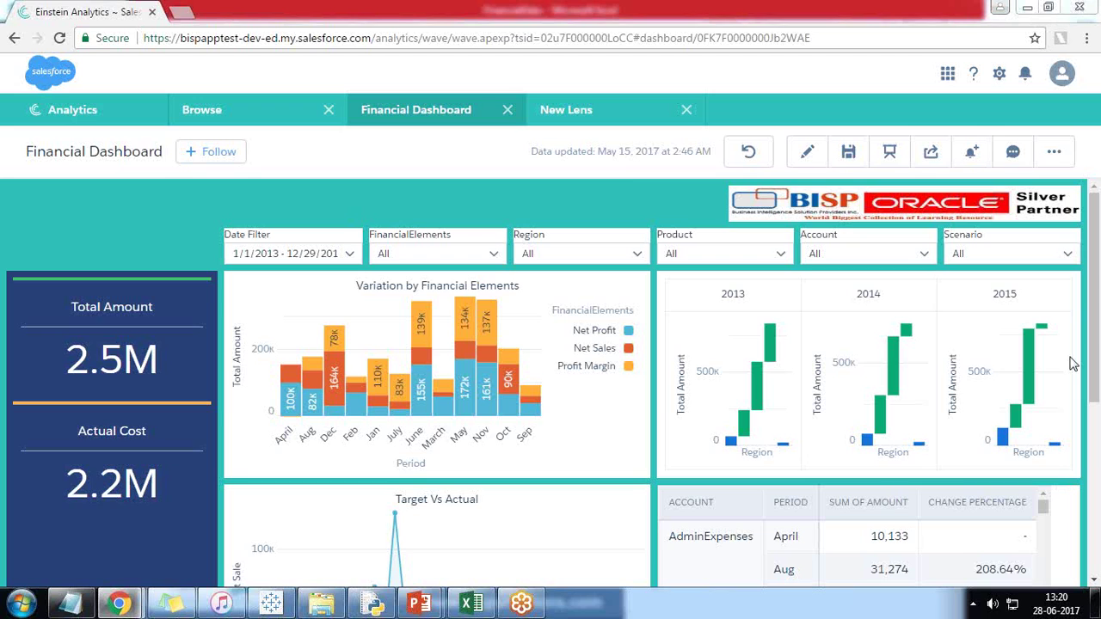
left_click_drag(268, 454, 554, 459)
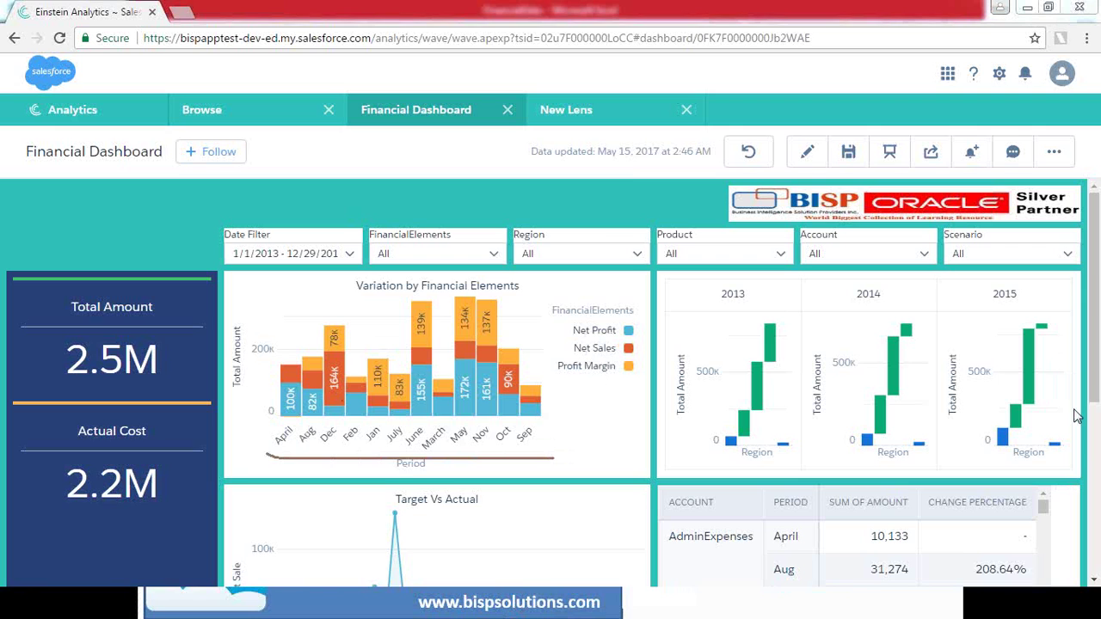
Filter the dashboard by the Net Profit financial element, check the charts, and reset the filter to All.
left_click(463, 253)
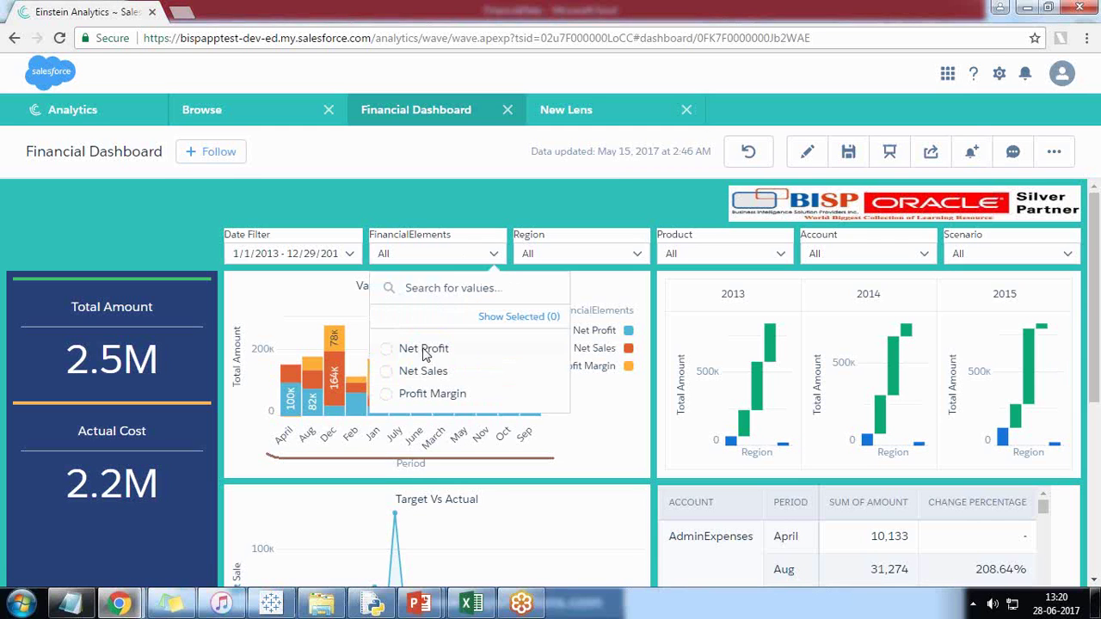
left_click(424, 349)
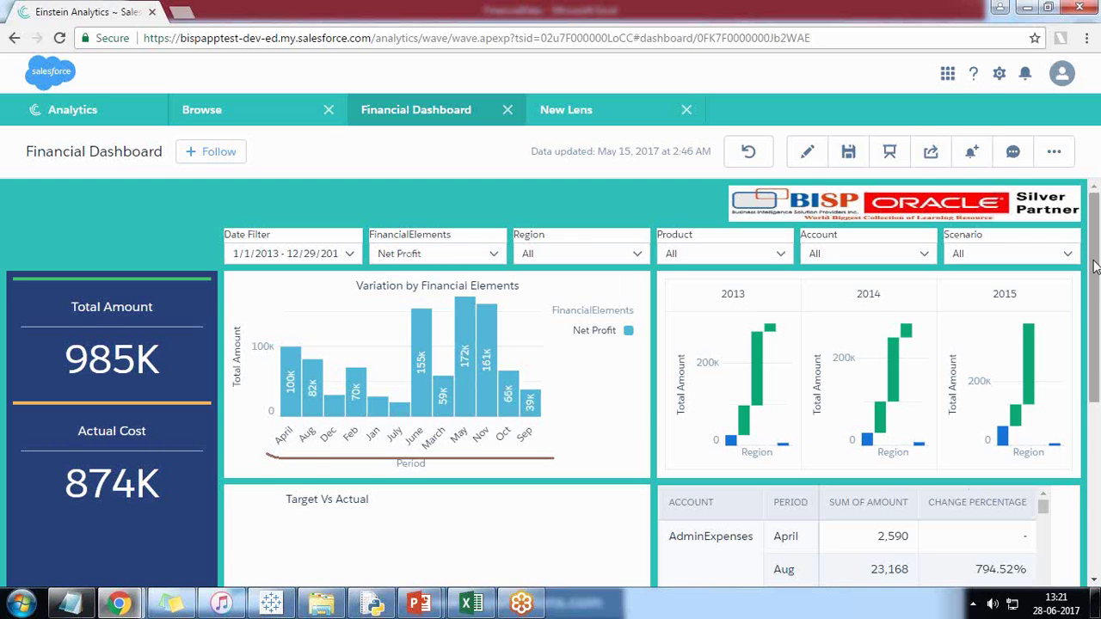
scroll(1093, 266, "down", 2)
scroll(1094, 267, "up", 2)
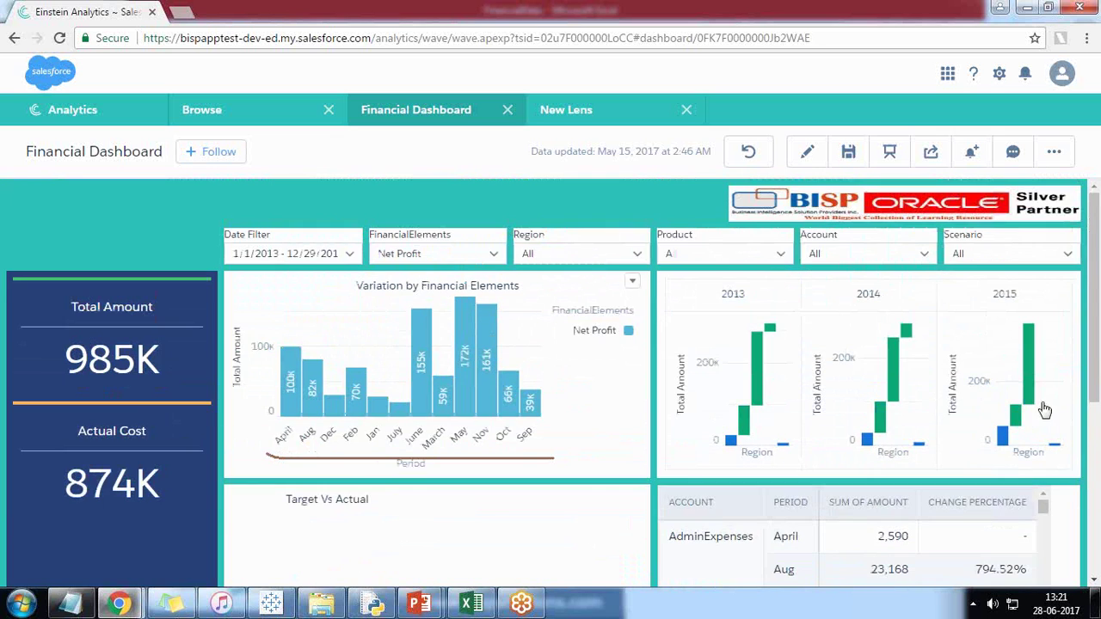
left_click(442, 258)
left_click(388, 349)
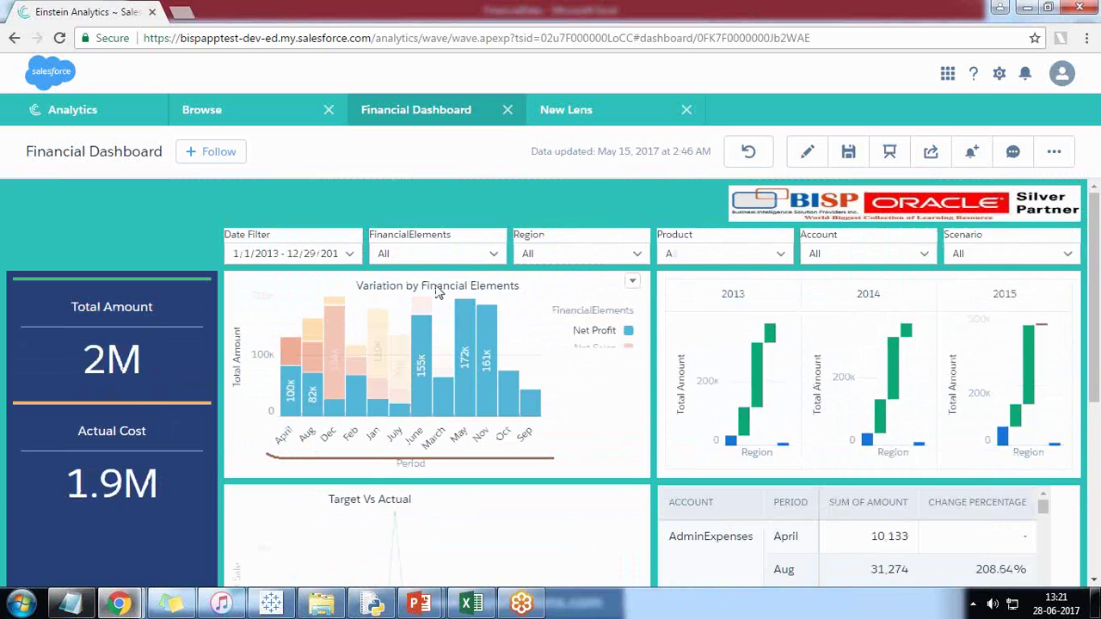
Filter the dashboard by the Orlando region and clear that selection again.
left_click(602, 258)
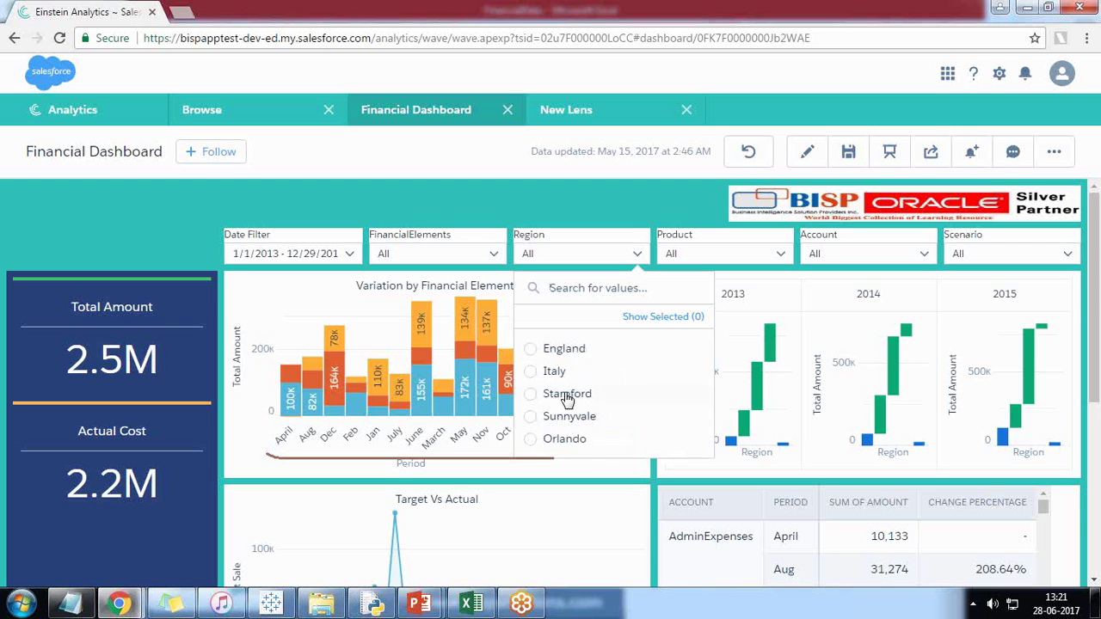
left_click(548, 440)
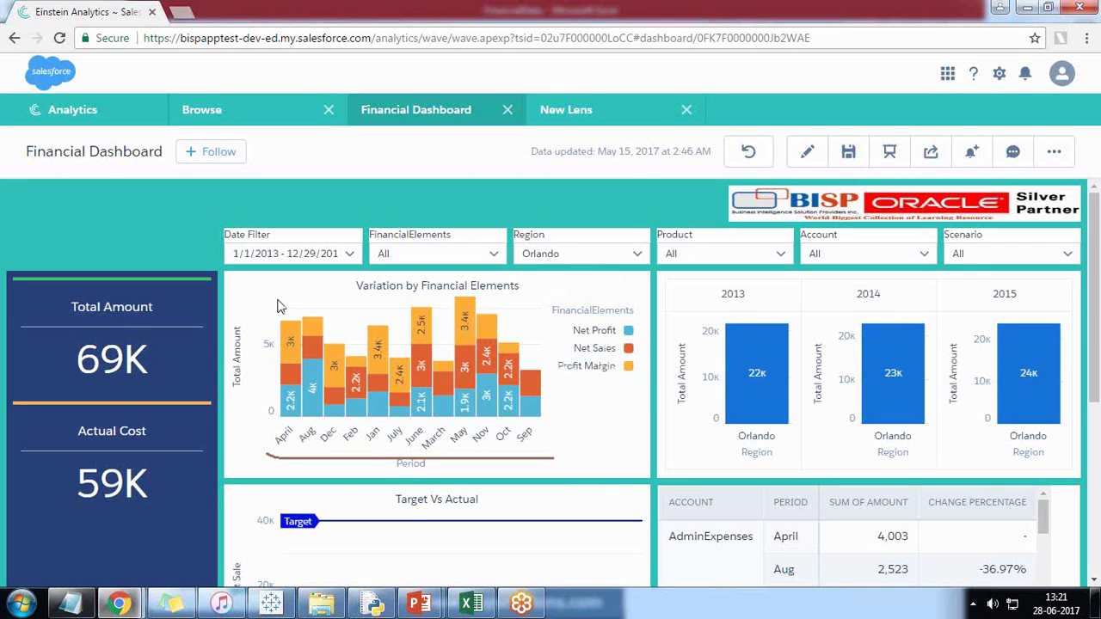
left_click(596, 255)
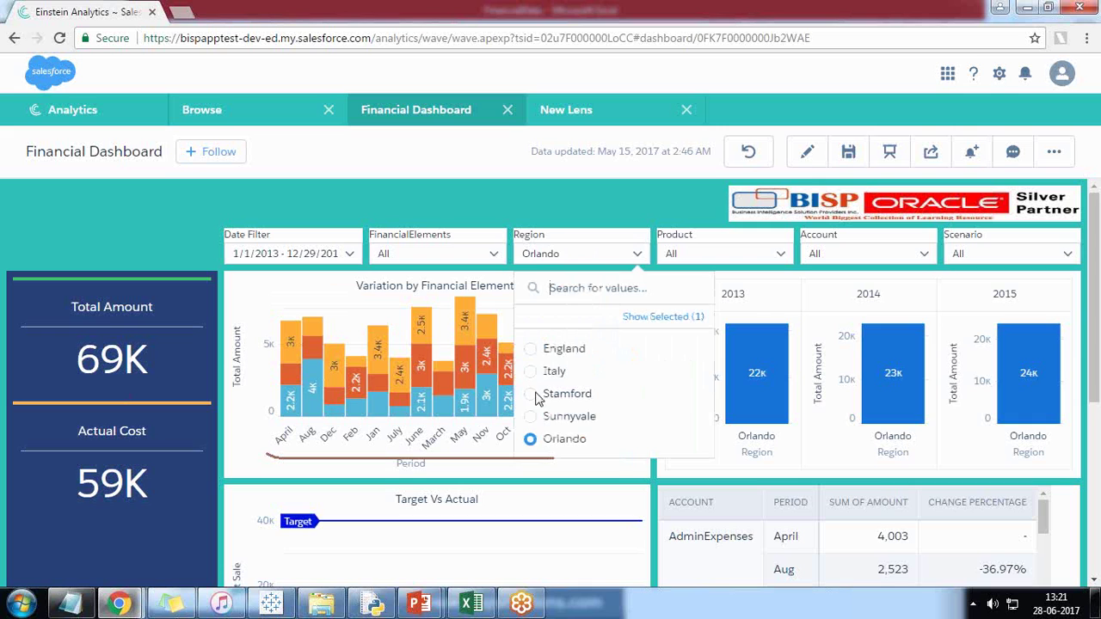
left_click(540, 439)
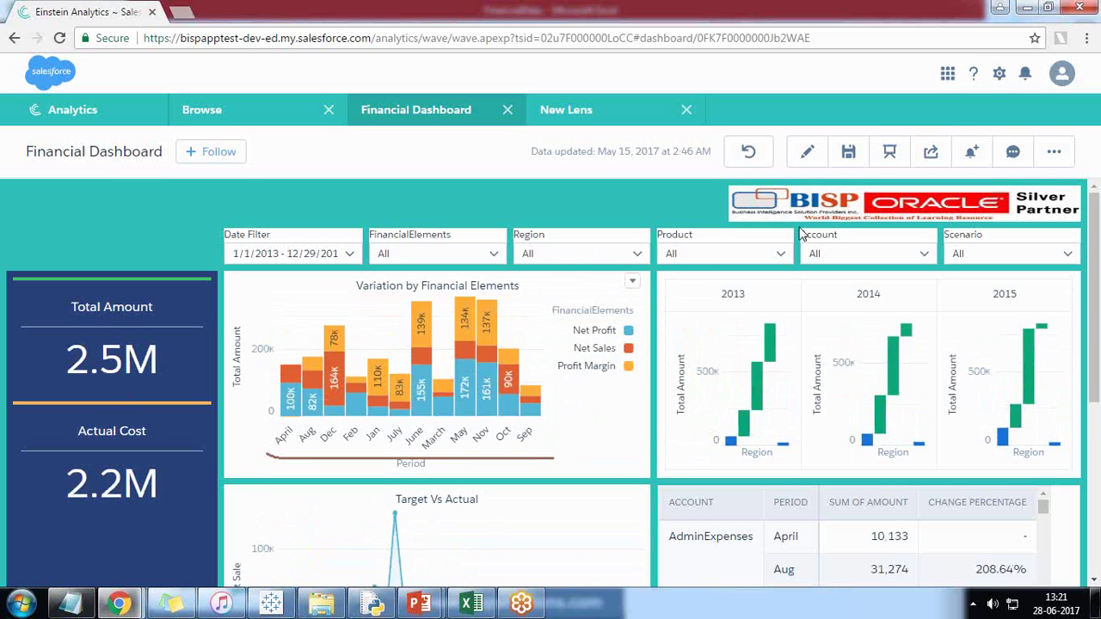
Examine the values offered by the Product filter and the full list of values in the Account filter.
left_click(701, 258)
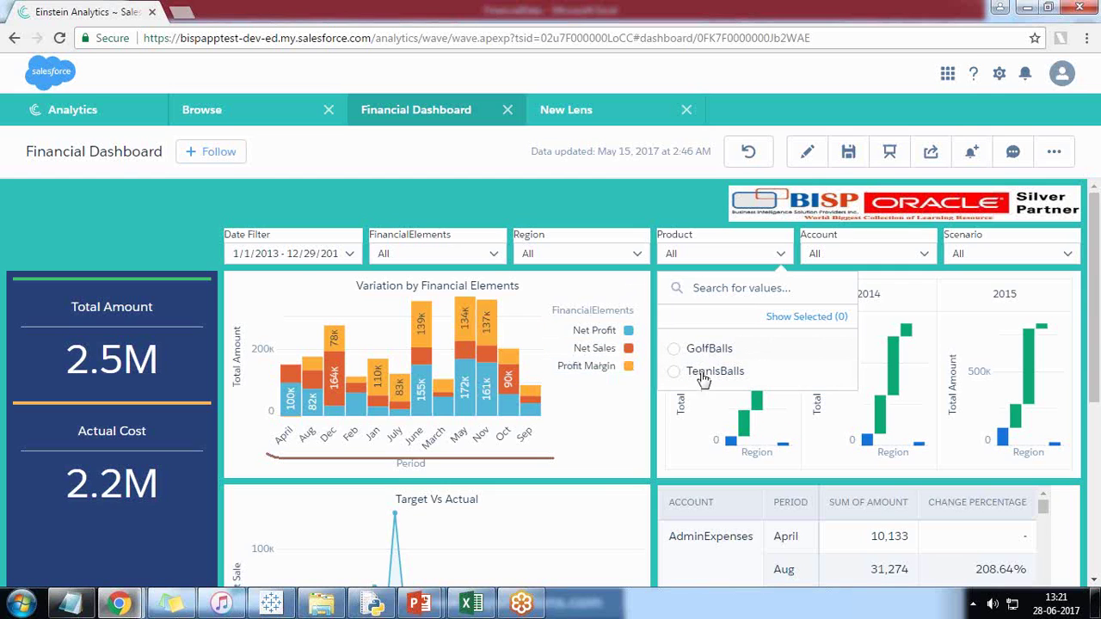
left_click(824, 254)
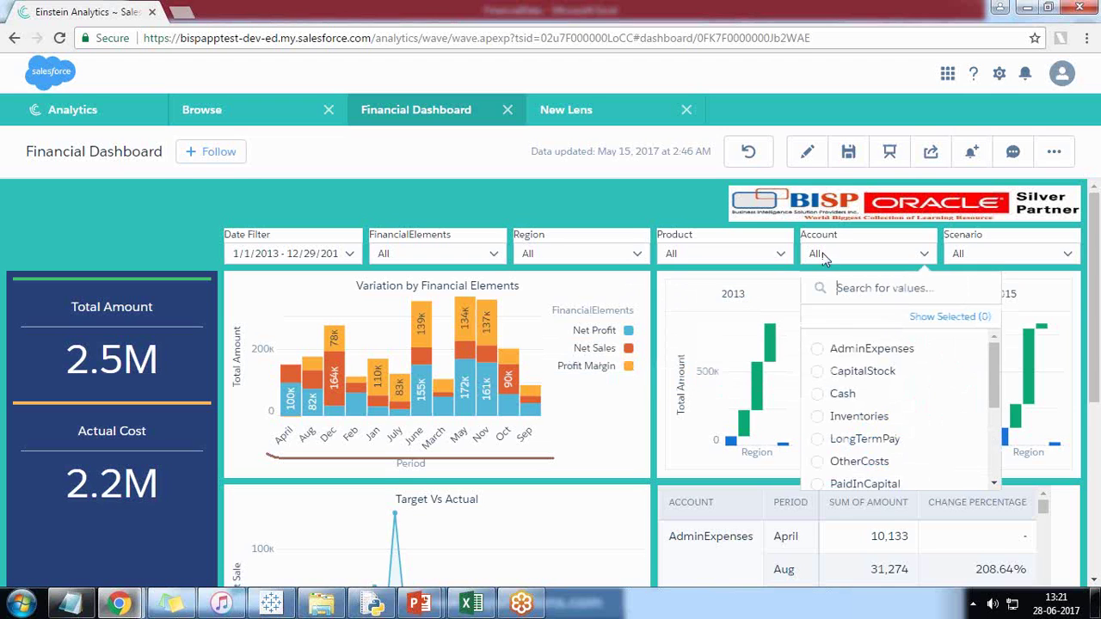
left_click_drag(994, 382, 998, 447)
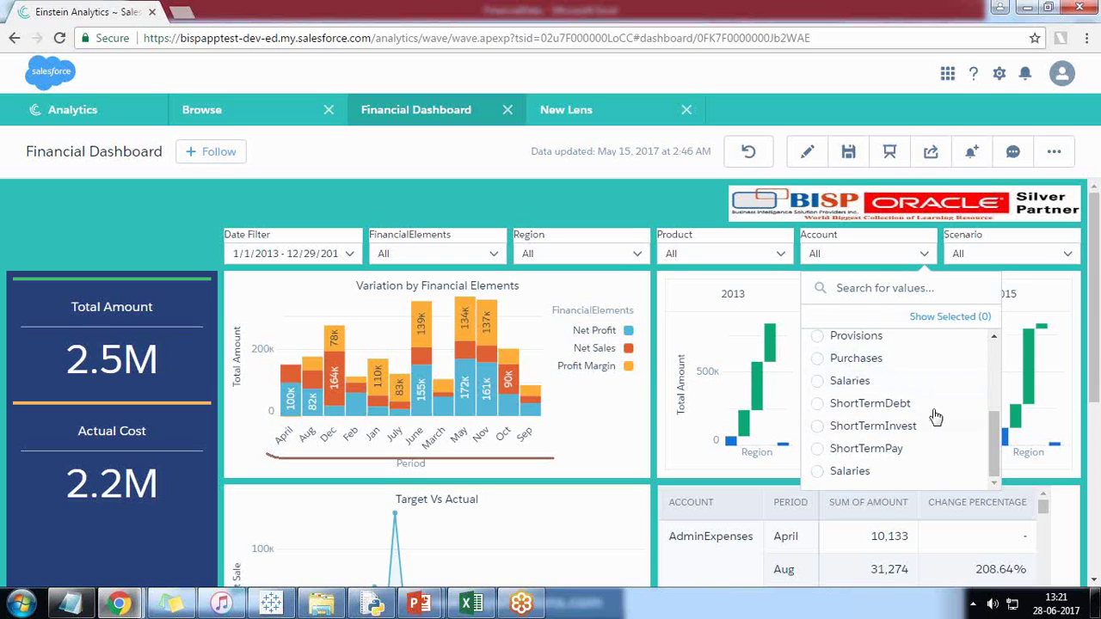
left_click_drag(994, 443, 990, 351)
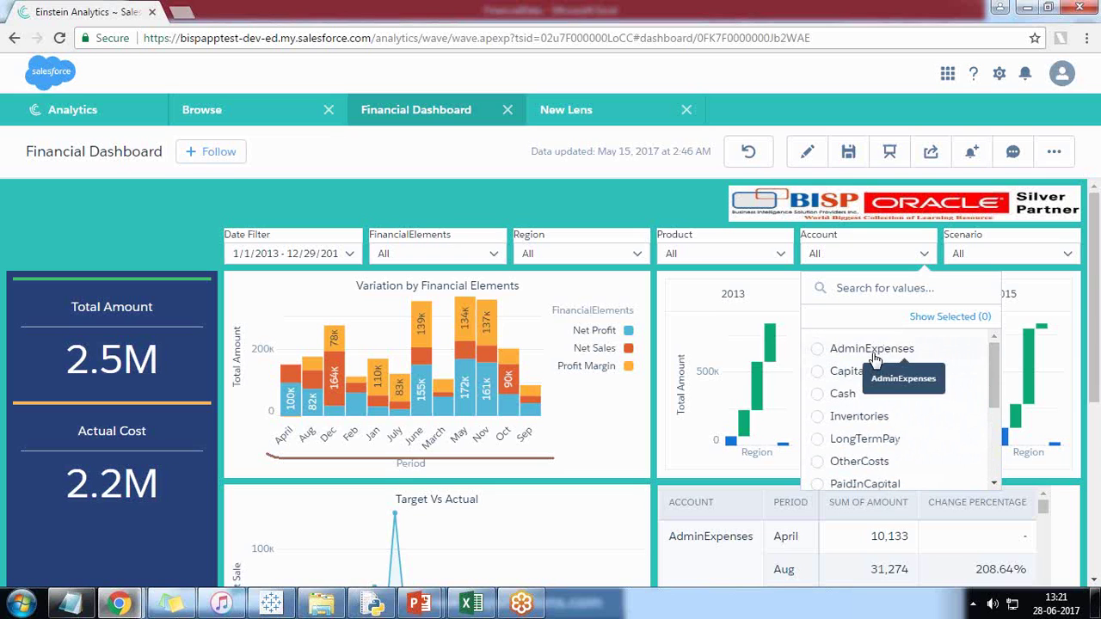
Filter the dashboard by the Cash account and clear that selection again.
left_click(843, 396)
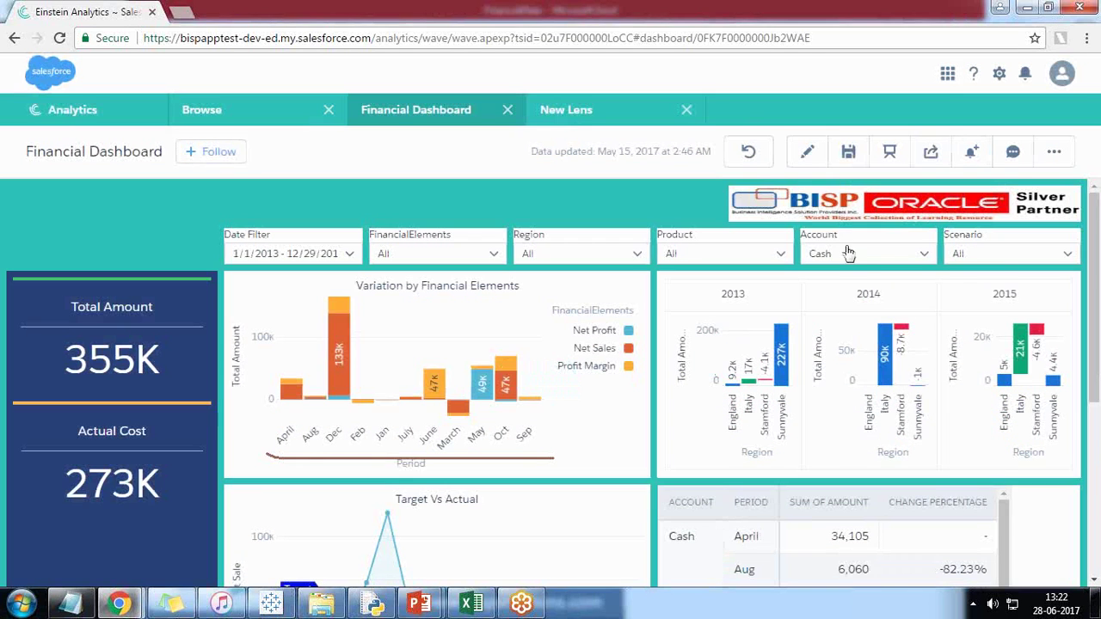
left_click(848, 253)
left_click(822, 399)
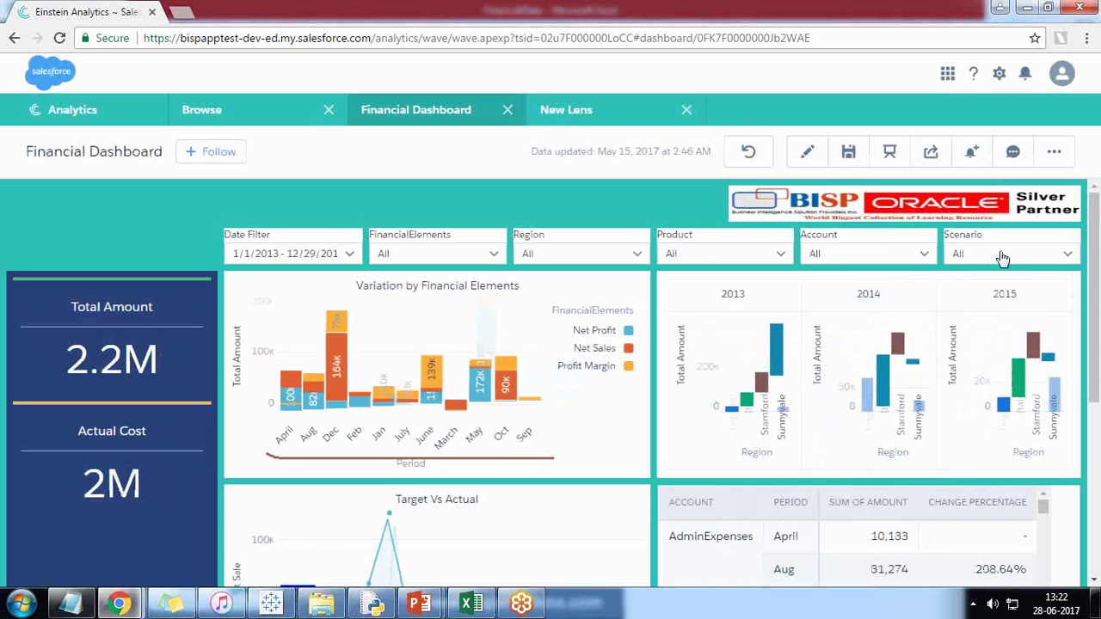
Filter the dashboard by the Actual scenario, switch it to Budget, and clear the Scenario filter.
left_click(1002, 256)
left_click(925, 353)
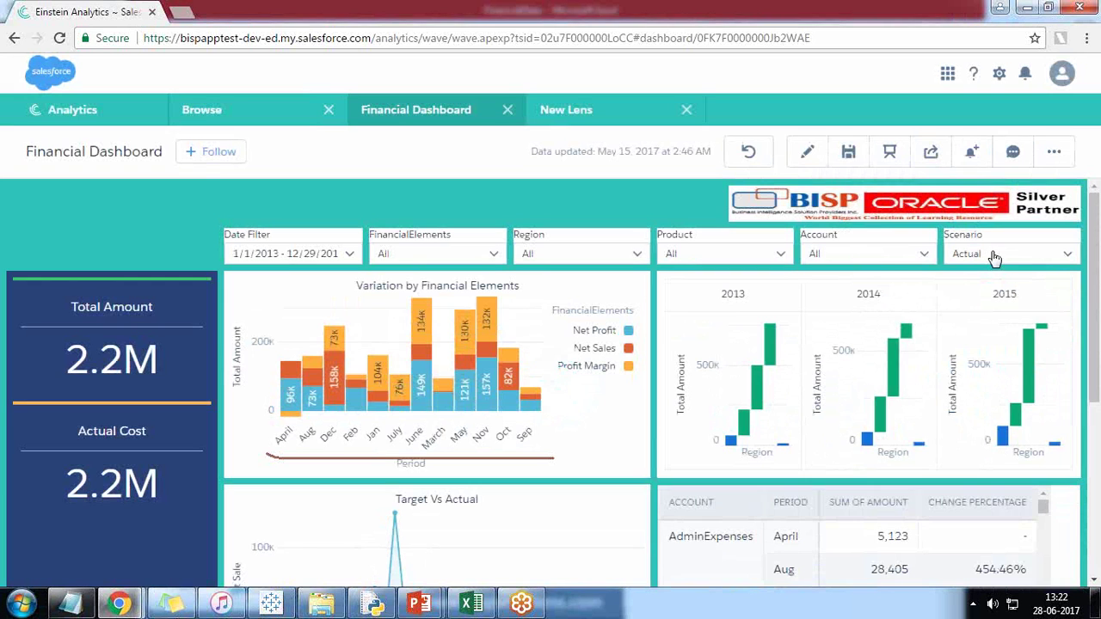
left_click(993, 255)
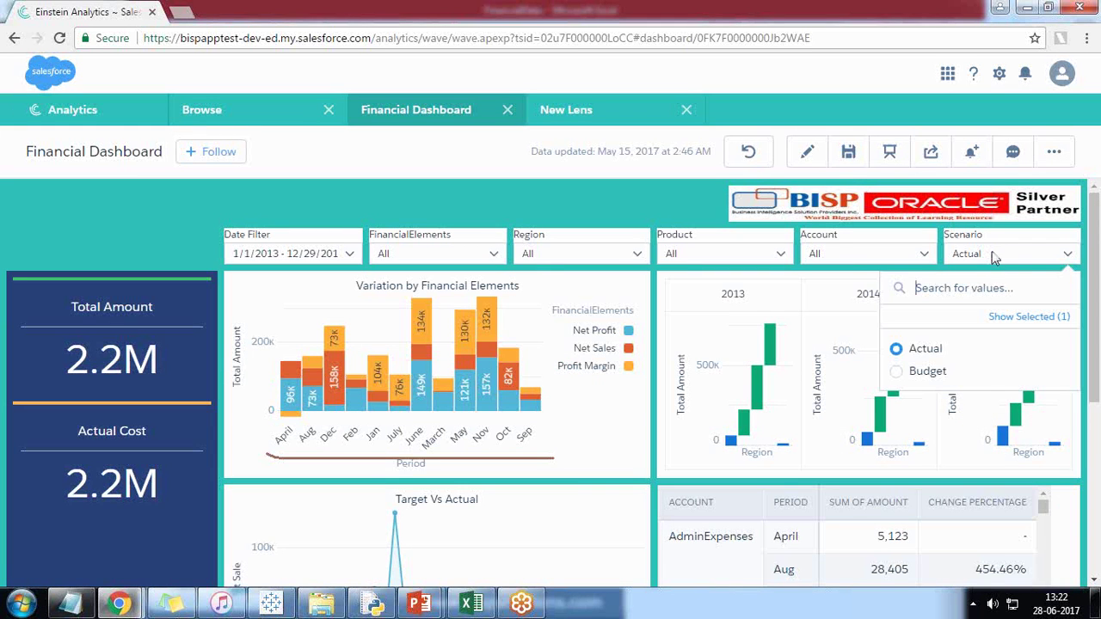
left_click(929, 375)
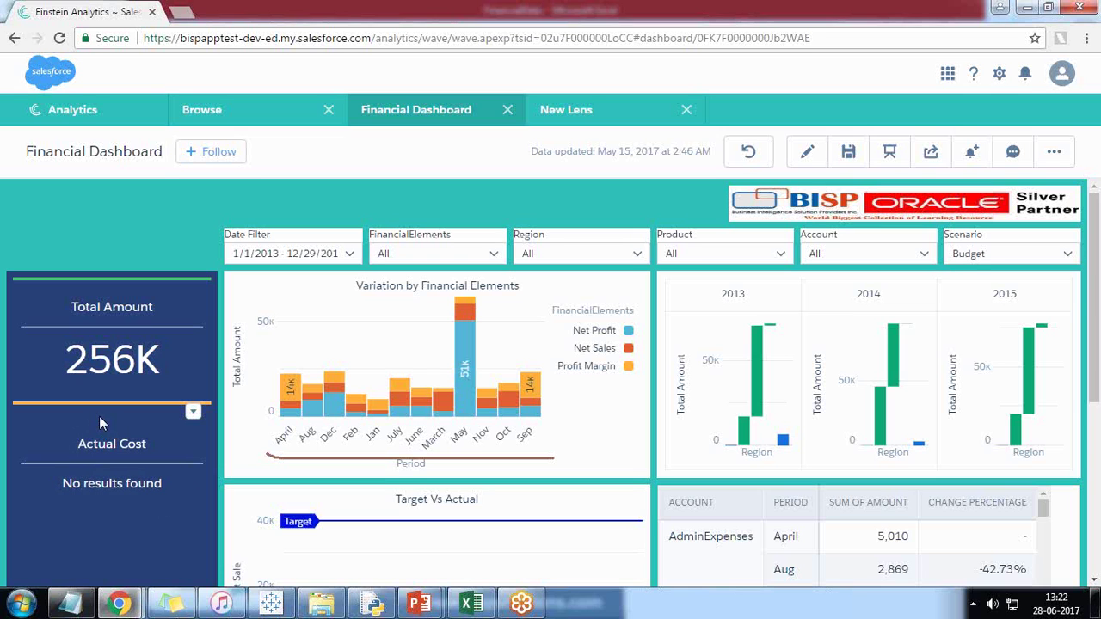
left_click(977, 258)
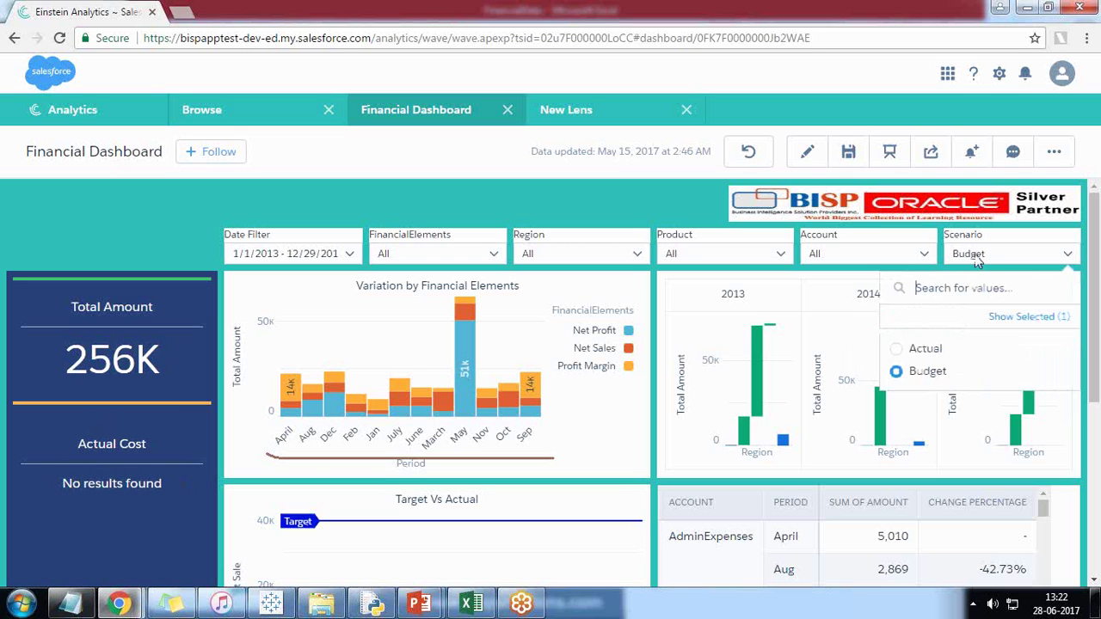
left_click(908, 377)
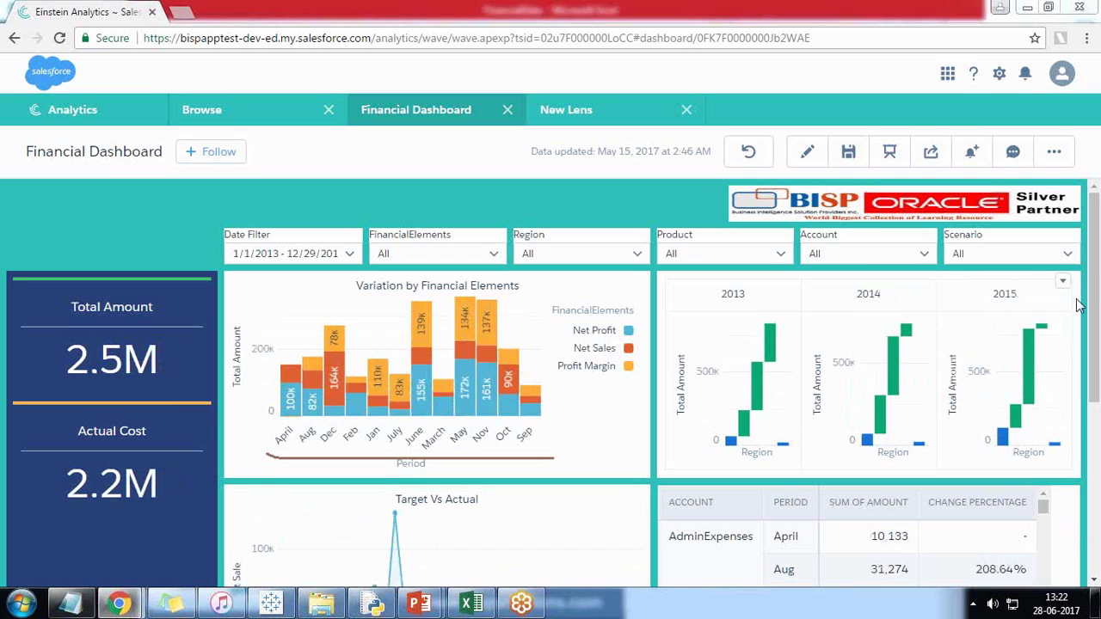
Examine the variation, yearly region and Target Vs Actual charts and the account table on the dashboard.
left_click_drag(1094, 204, 1092, 235)
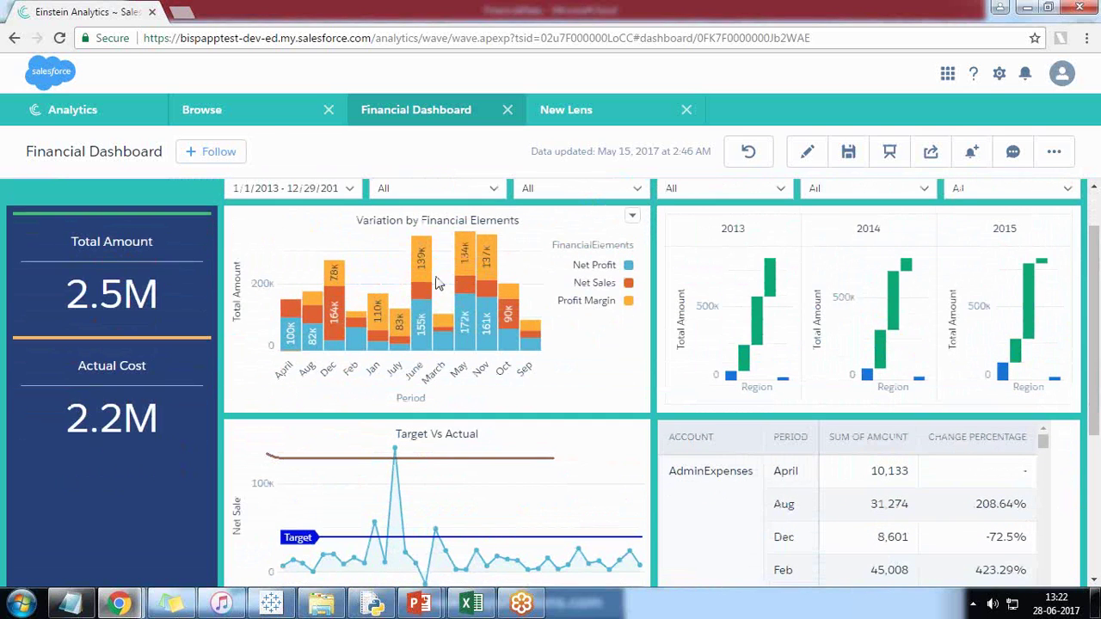
scroll(456, 359, "up", 1)
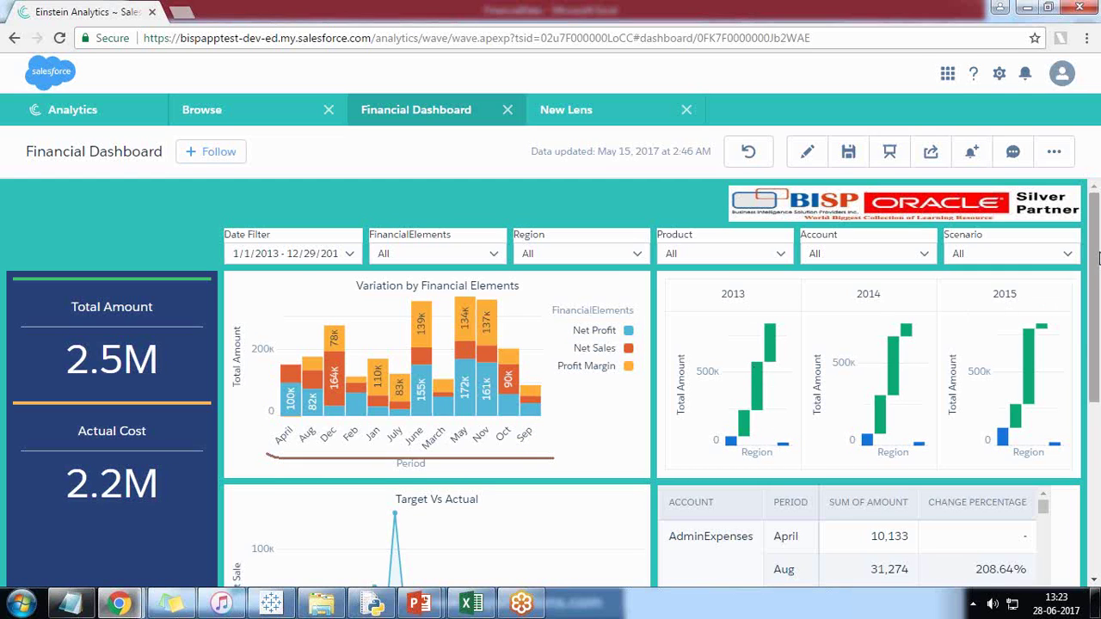
scroll(1095, 316, "down", 3)
scroll(1095, 316, "down", 3)
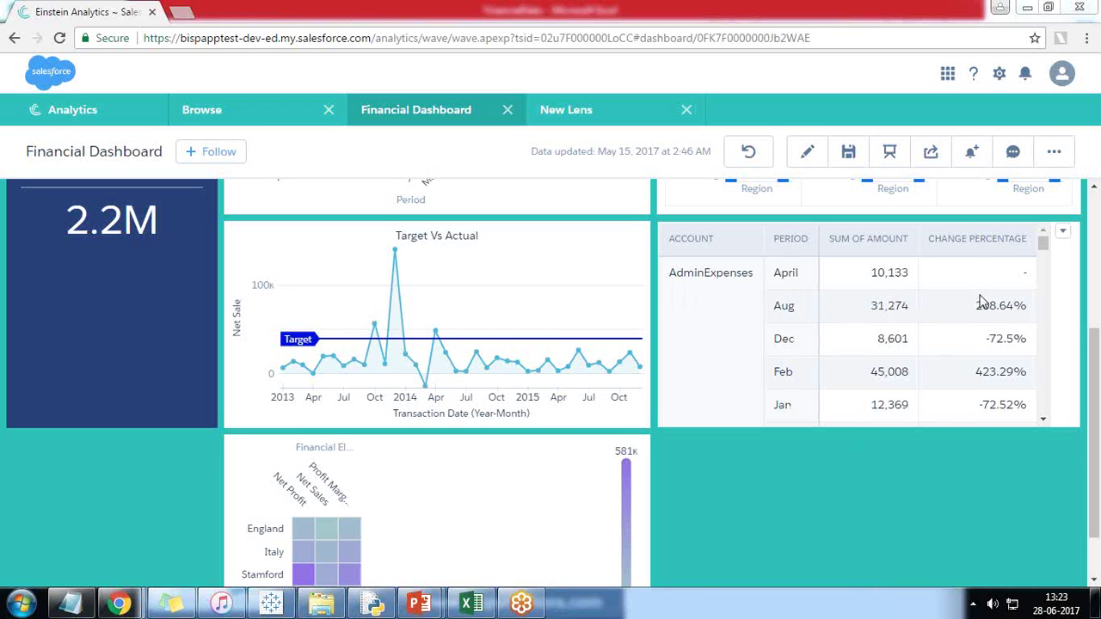
Open the Financial Dashboard for editing, examine the account table widget's properties, and collapse the properties display.
left_click(806, 151)
left_click(626, 266)
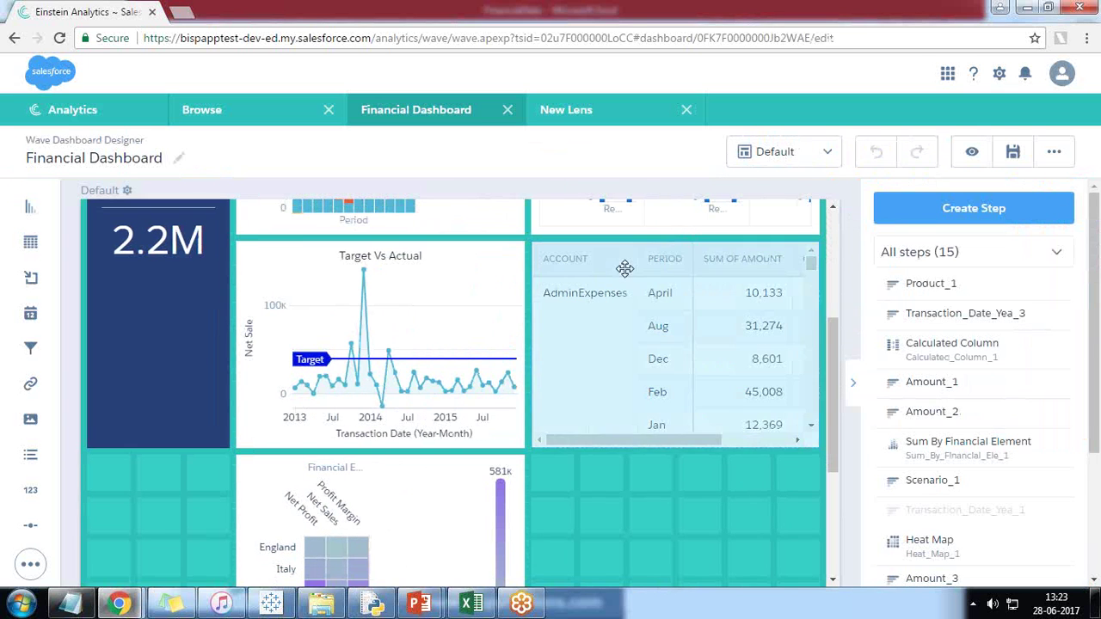
left_click(910, 376)
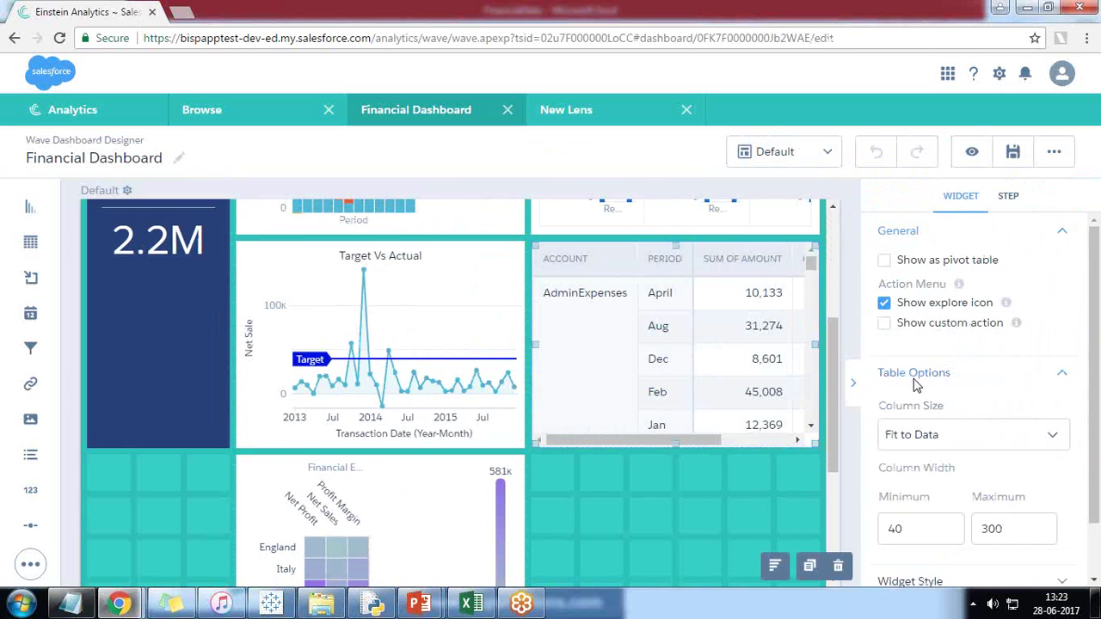
scroll(938, 445, "down", 1)
scroll(936, 440, "up", 1)
left_click(853, 382)
Examine the heat map of regions by financial element beneath the Target Vs Actual chart.
scroll(508, 449, "down", 3)
scroll(413, 325, "up", 2)
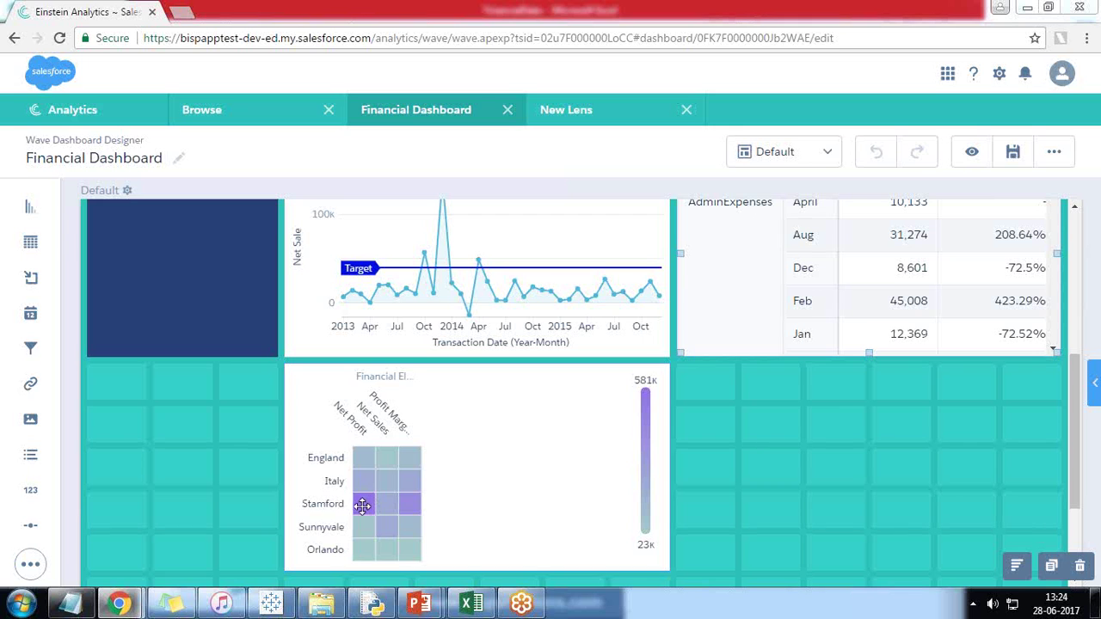
scroll(940, 425, "up", 5)
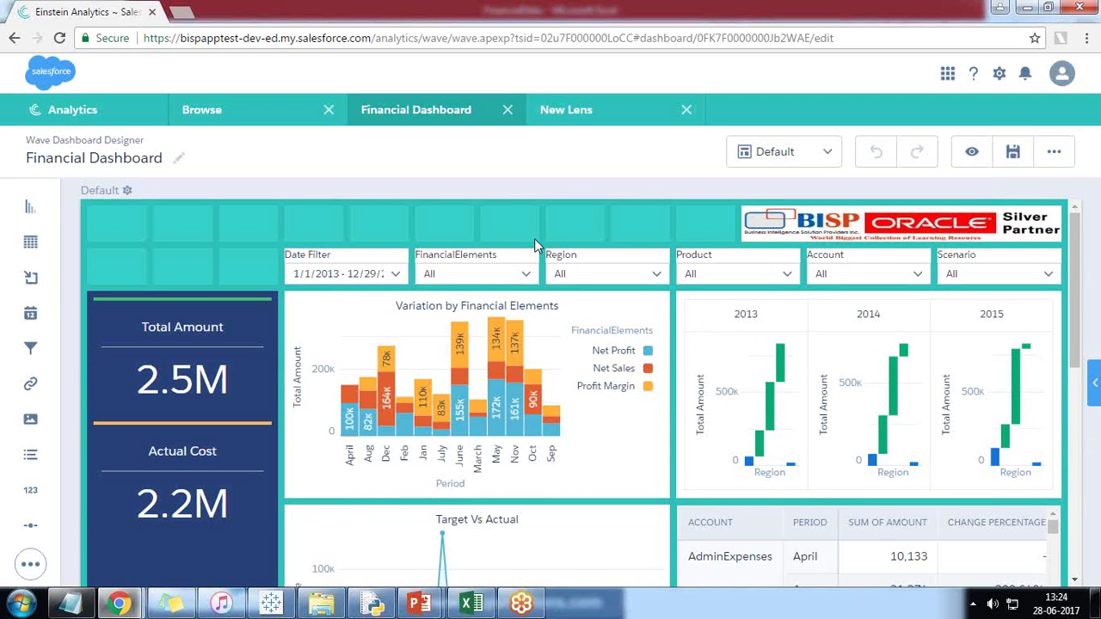
Add a text widget in the empty row above the filters and widen it across most of the space beside the logo.
scroll(39, 405, "down", 4)
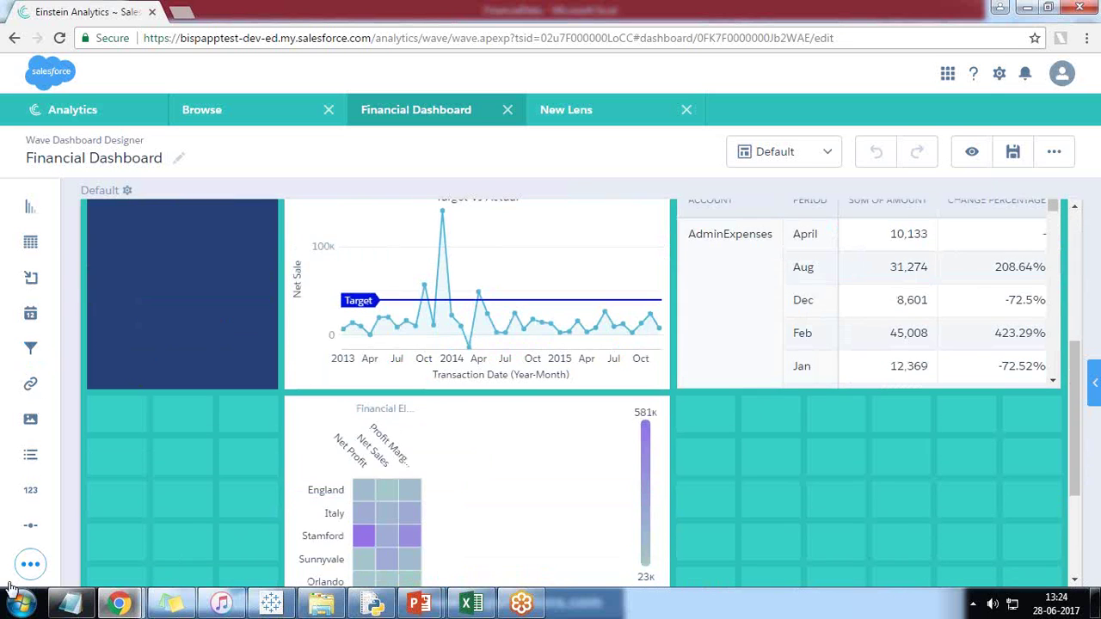
left_click(30, 564)
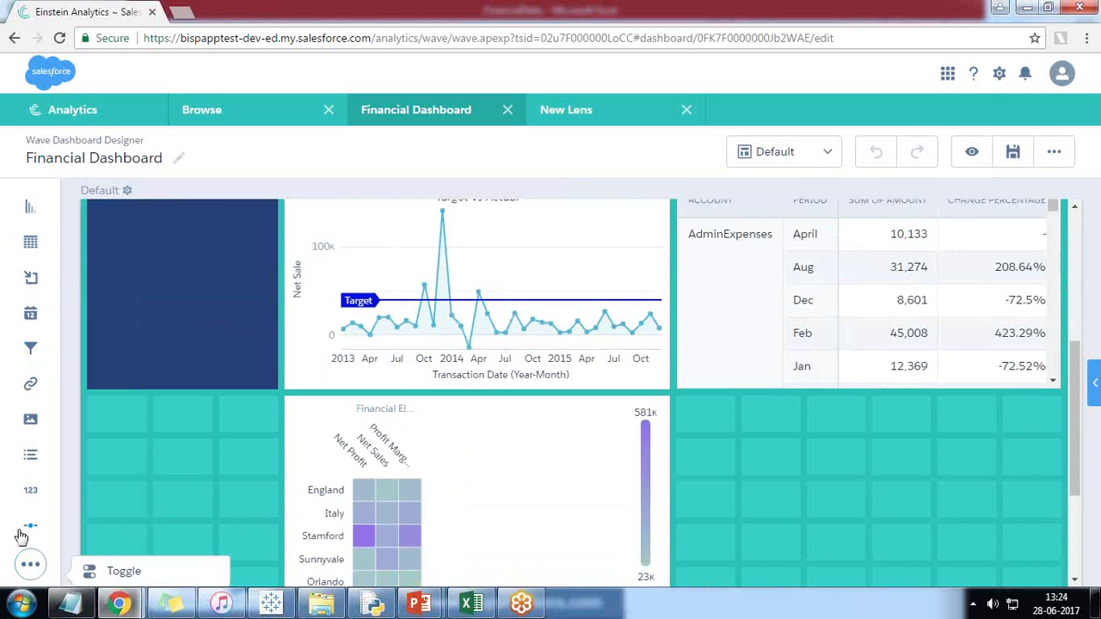
scroll(38, 523, "up", 4)
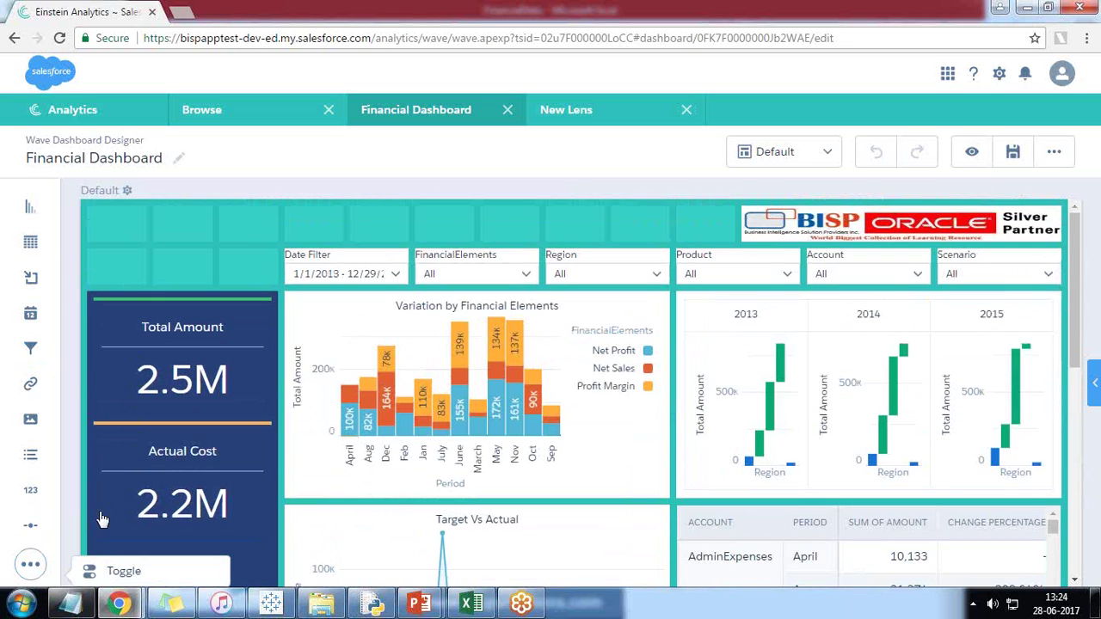
key("ctrl+minus")
left_click(23, 565)
left_click_drag(26, 509, 385, 222)
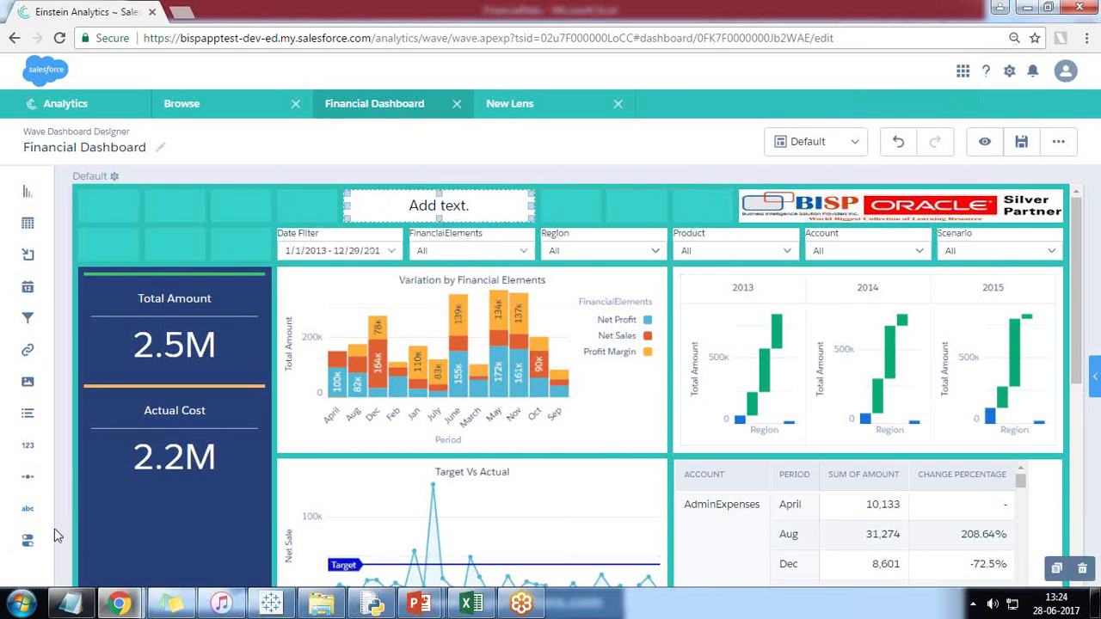
key("ctrl+plus")
left_click_drag(405, 223, 667, 223)
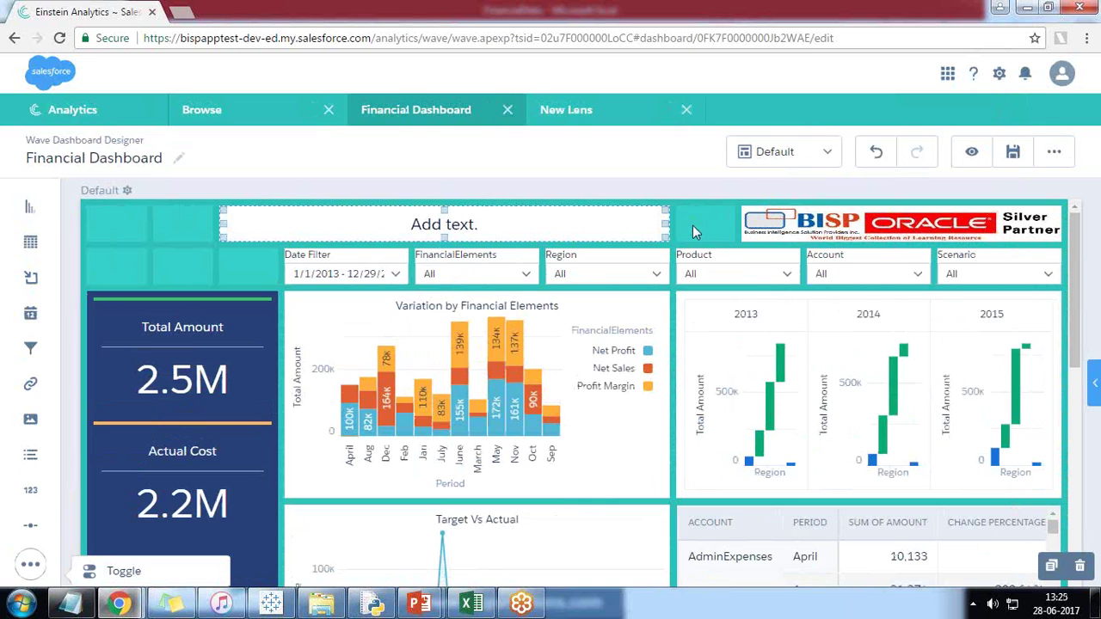
Replace the new text widget's placeholder text with "CFO Dashboard".
left_click(1054, 151)
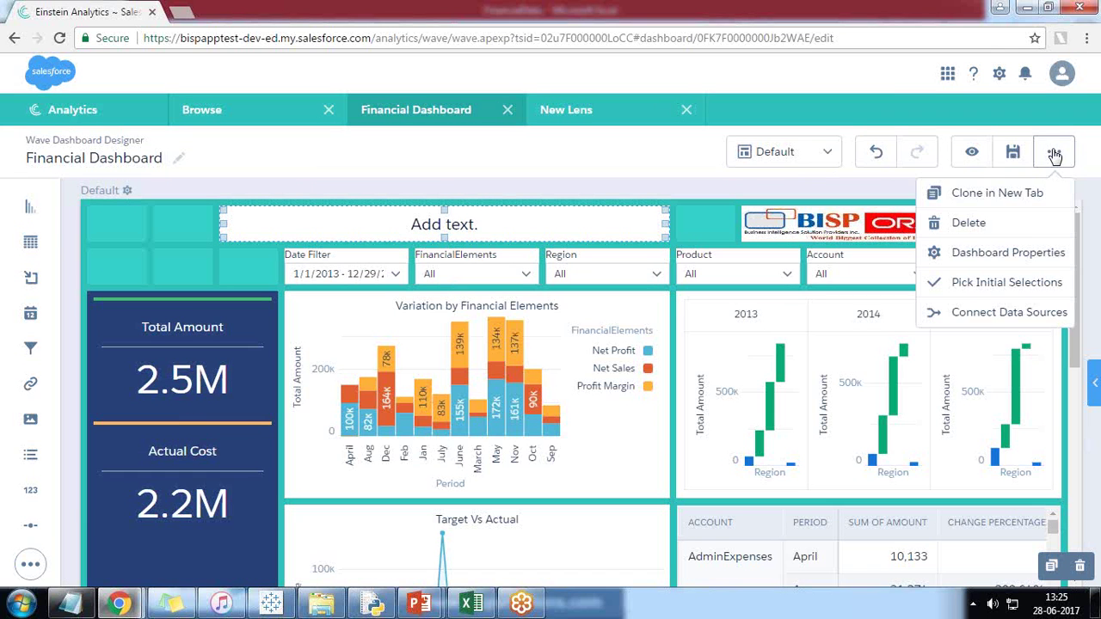
left_click(931, 251)
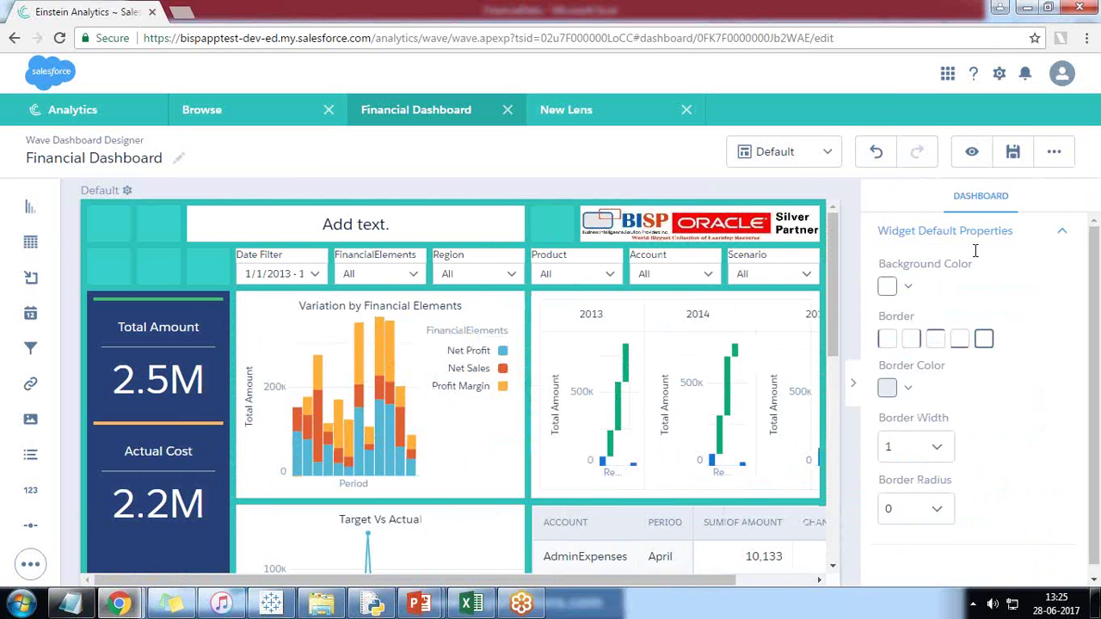
left_click(320, 196)
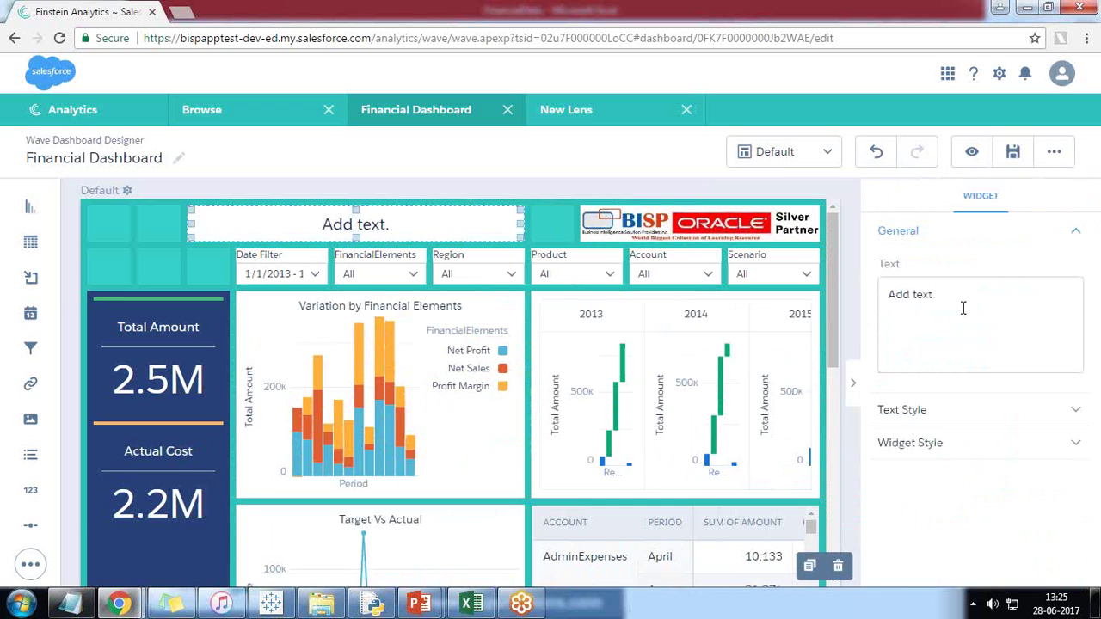
triple_click(920, 295)
type("Fin")
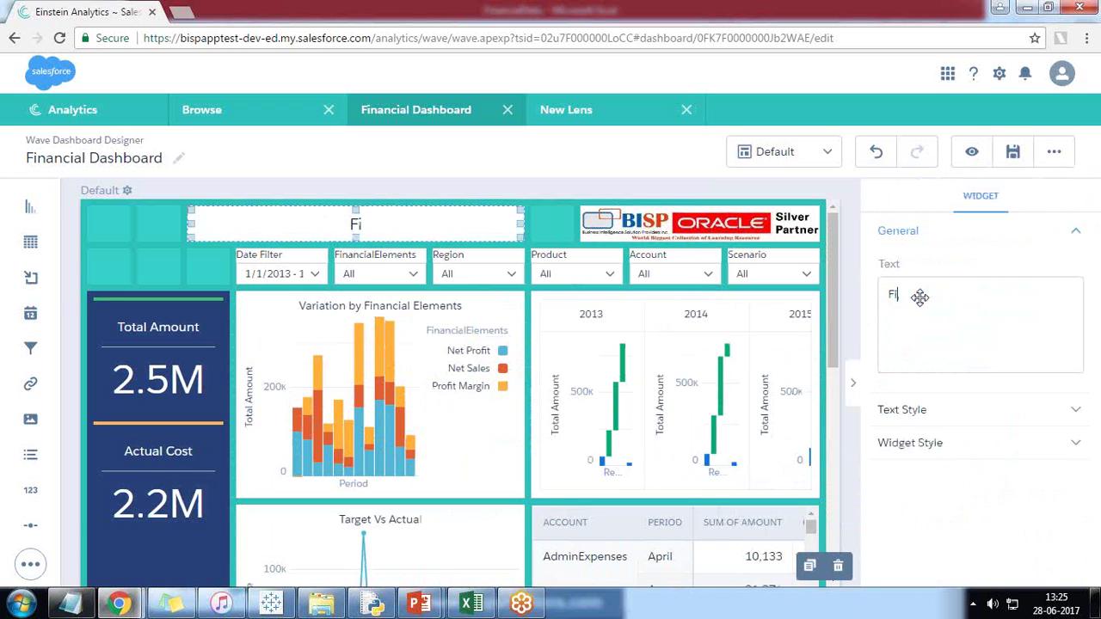
key("BackSpace")
key("BackSpace")
key("BackSpace")
type("CFO")
key("BackSpace")
type("Dashboard")
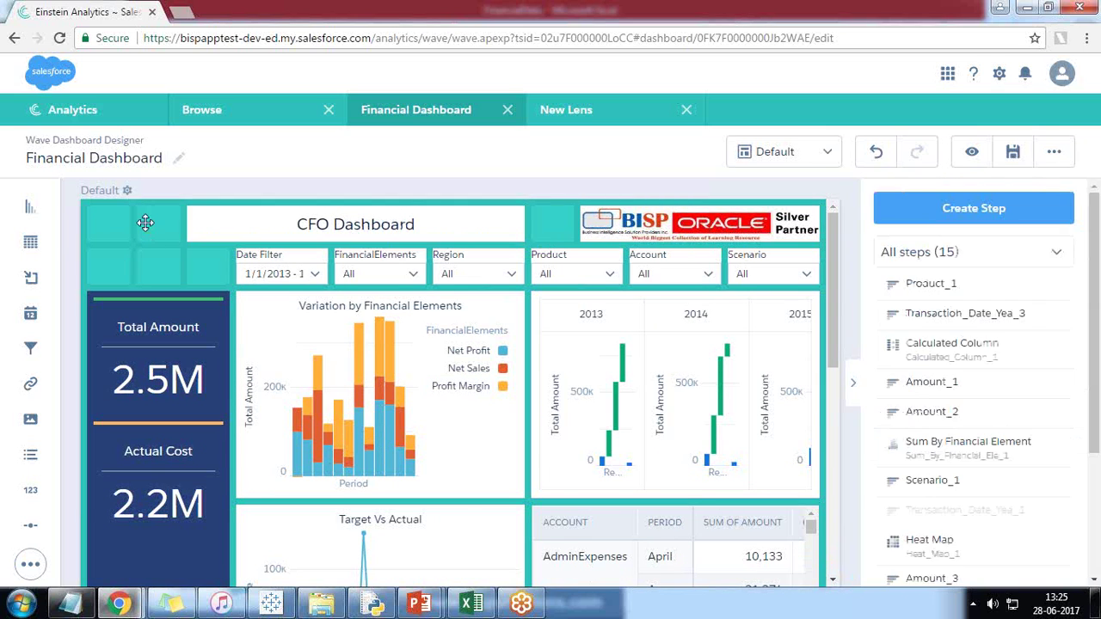
Move the CFO Dashboard title widget next to the logo, preview the dashboard, and save it under the title Financial Dashboard.
left_click_drag(318, 223, 367, 224)
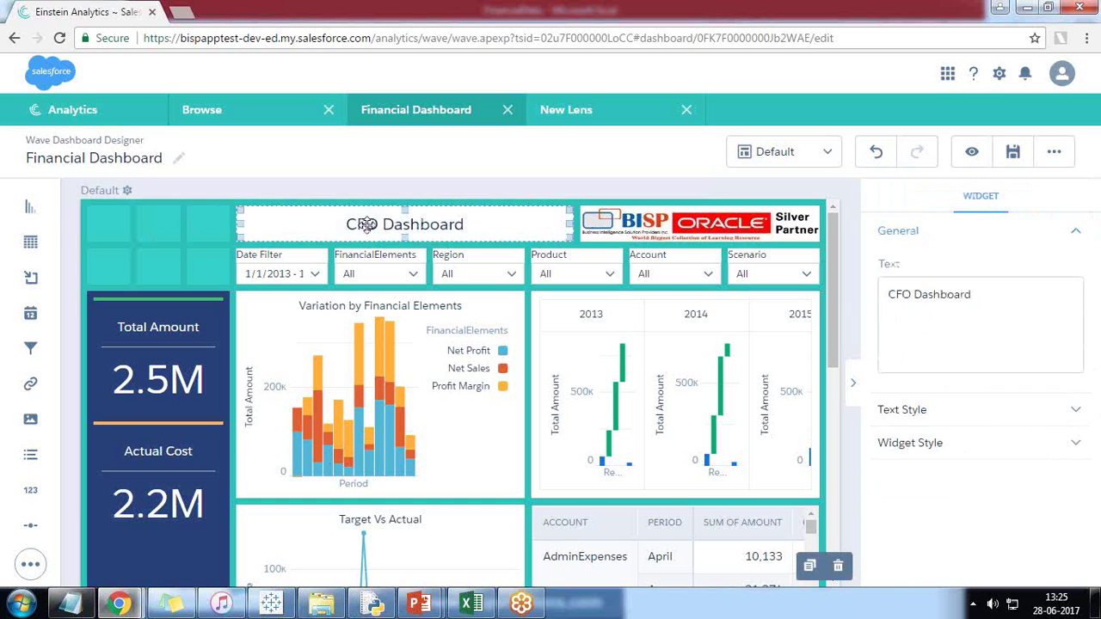
left_click(975, 153)
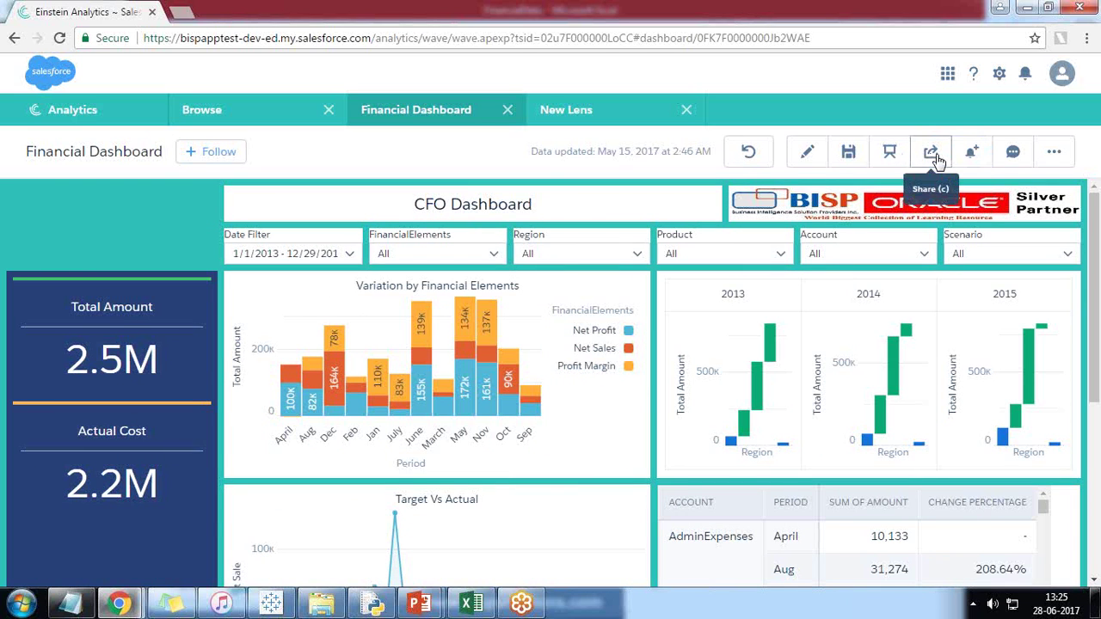
left_click(848, 152)
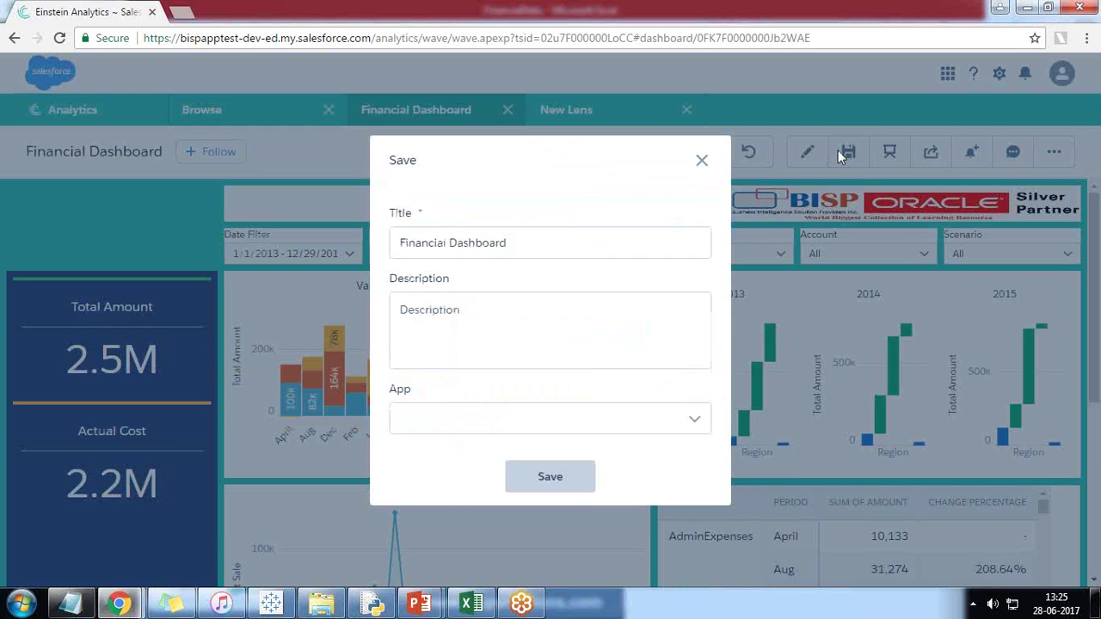
left_click(550, 478)
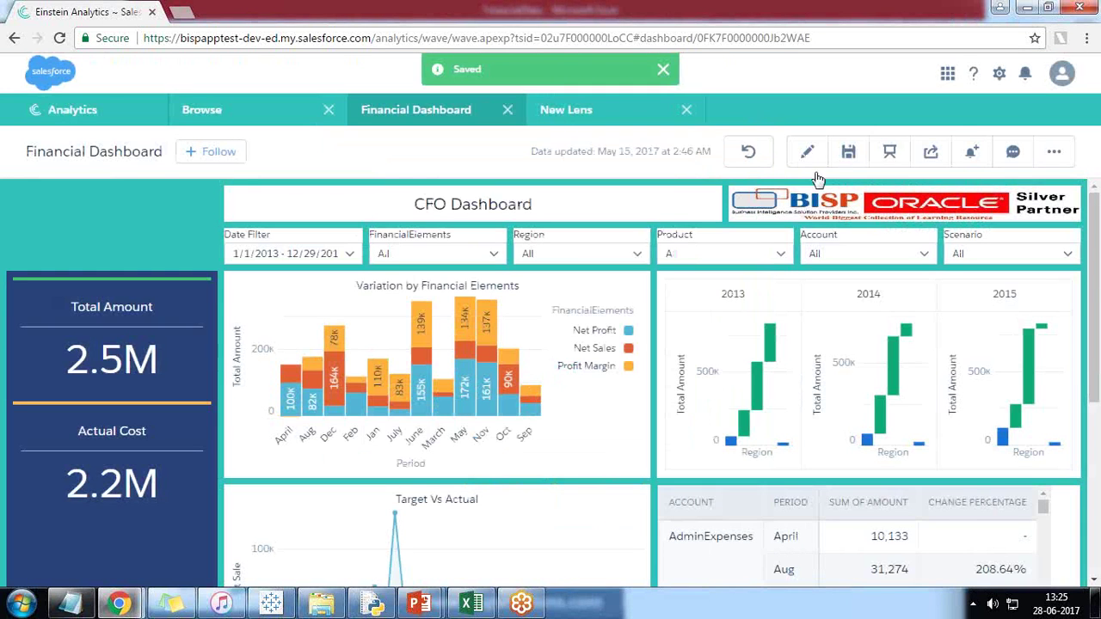
Examine the dashboard's sharing options for downloading it as an image and getting its URL.
left_click(929, 152)
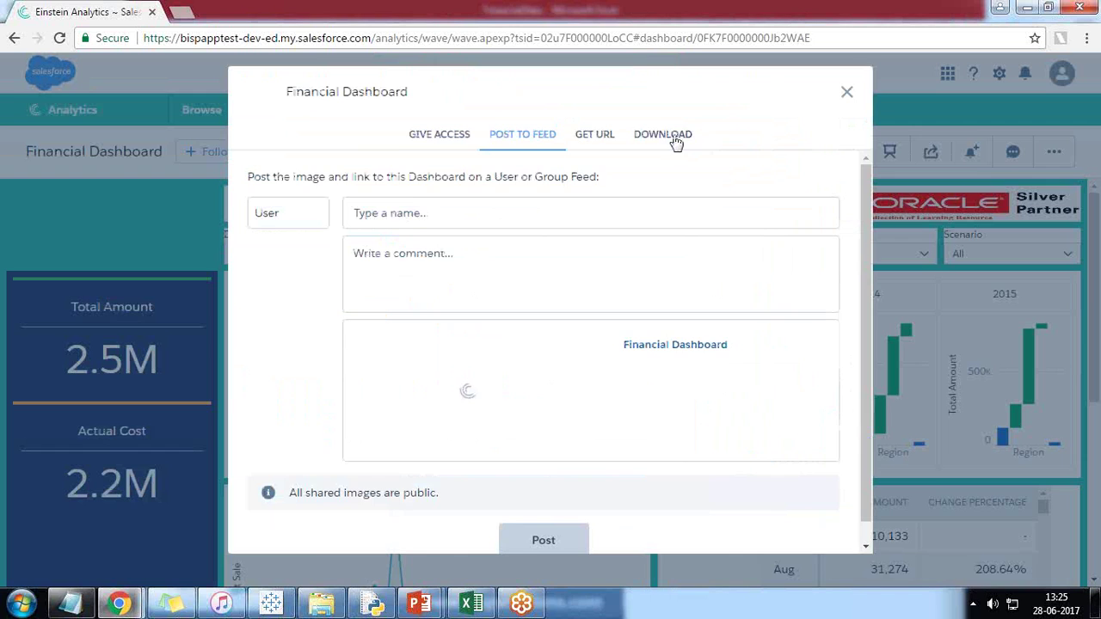
left_click(687, 135)
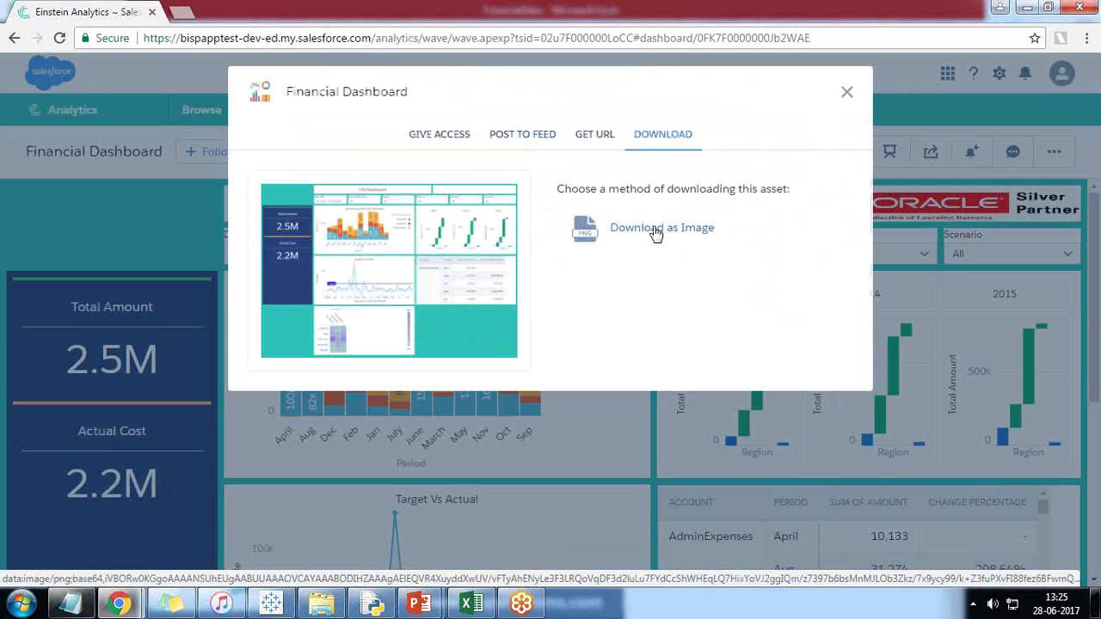
left_click(595, 138)
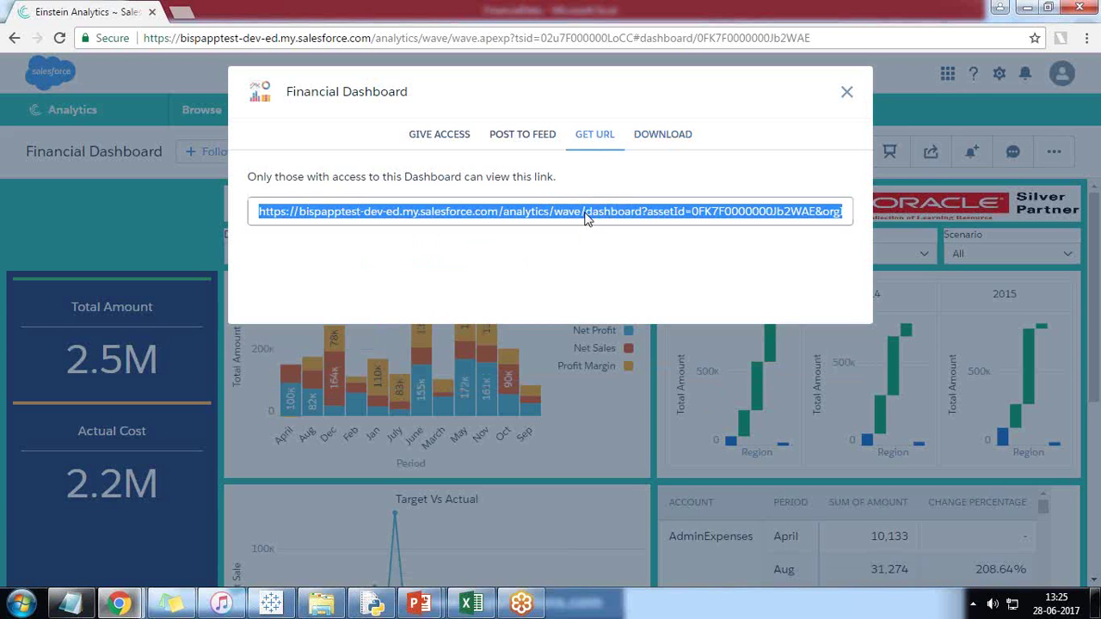
Bring up the options for posting the dashboard to a feed and set the recipient type to User.
left_click(519, 139)
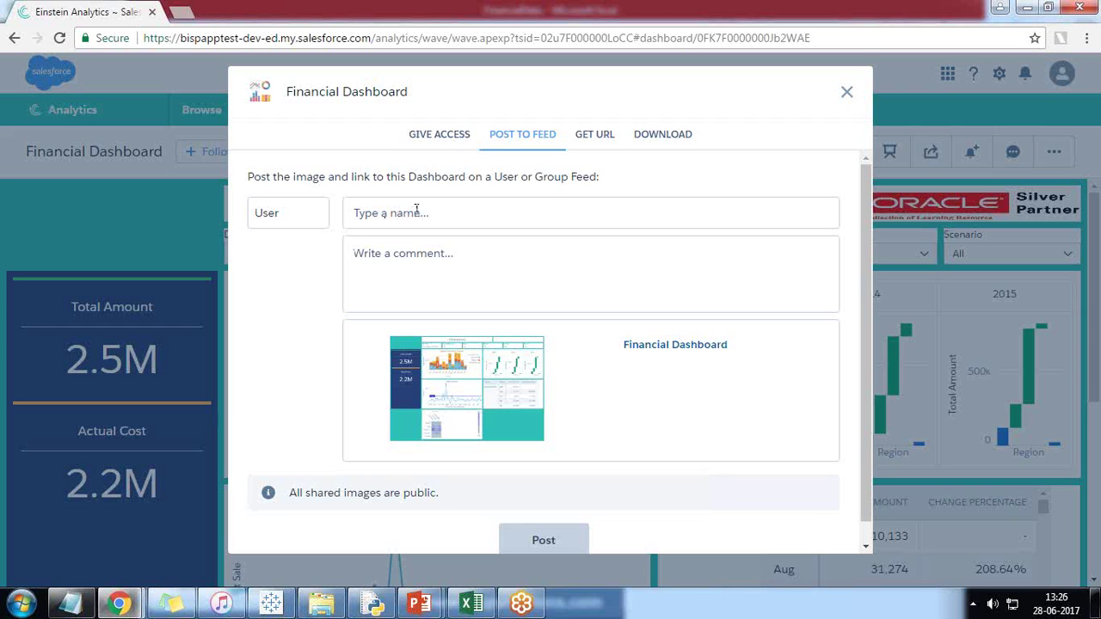
left_click(297, 214)
left_click(285, 240)
left_click(305, 214)
left_click(284, 251)
left_click(284, 215)
left_click(279, 238)
Choose the recipient user by name and post the Financial Dashboard image and link to that user's feed.
left_click(445, 215)
type("sumit")
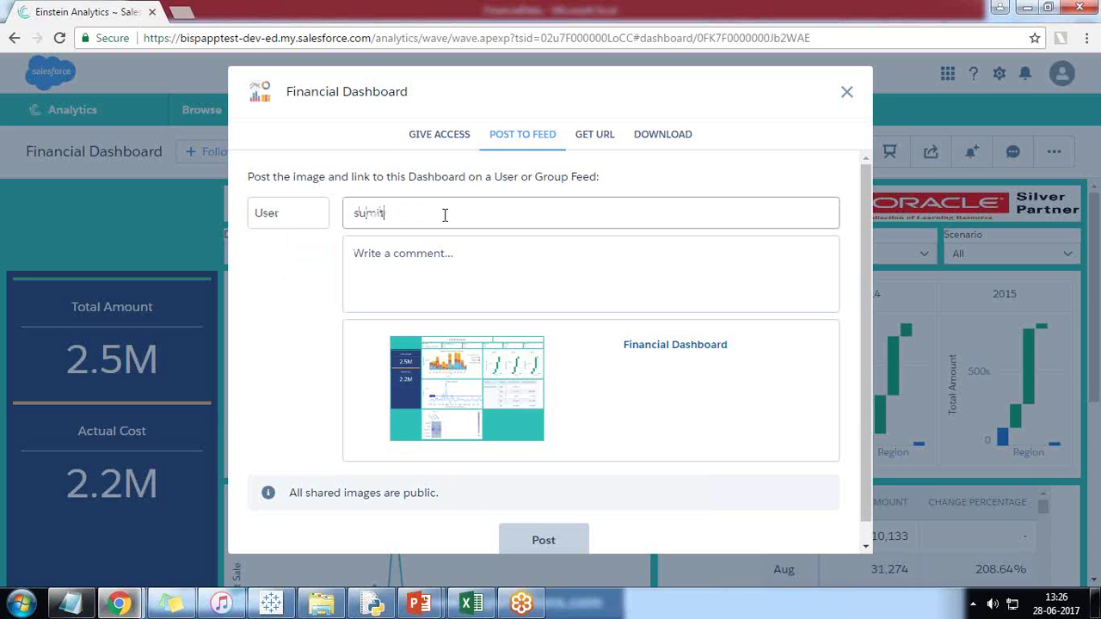
double_click(408, 213)
key("BackSpace")
type("sumit")
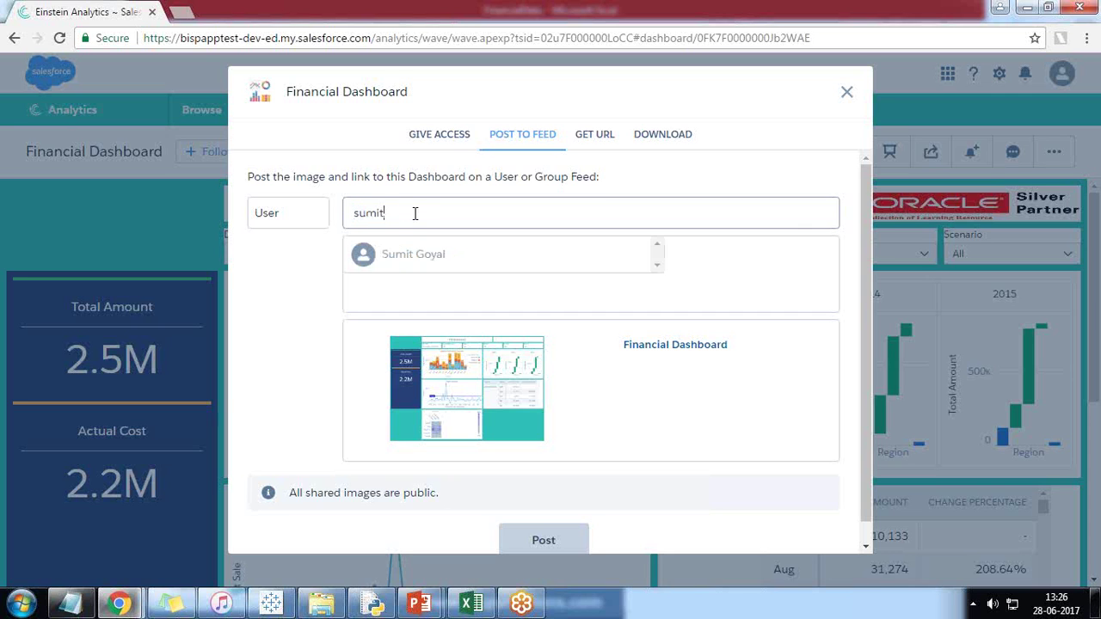
left_click(415, 254)
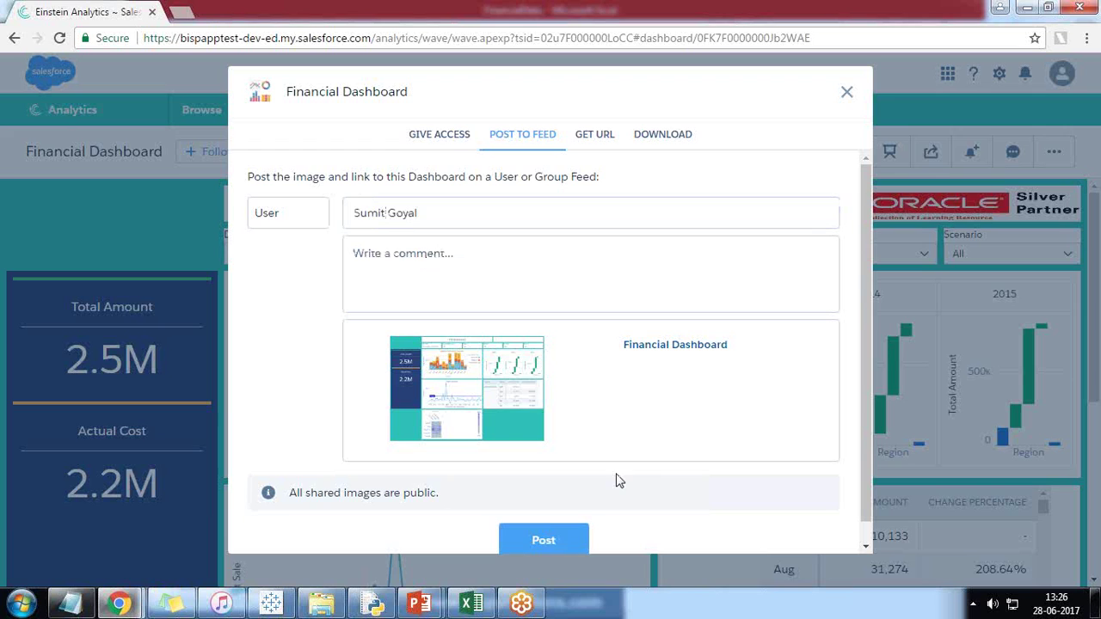
left_click(548, 533)
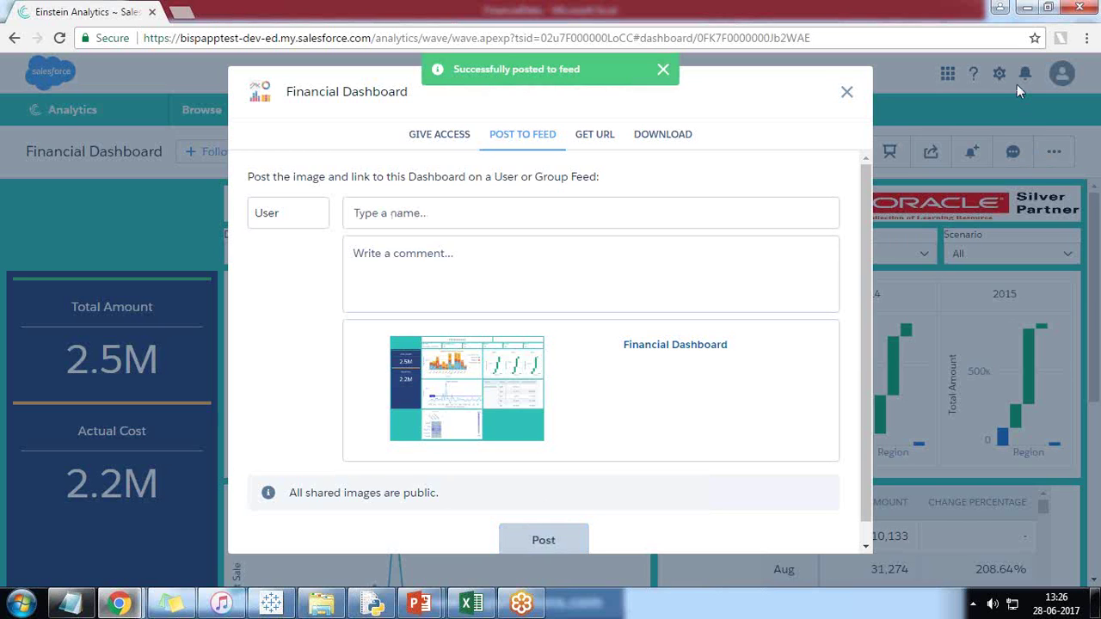
Close the dashboard's sharing dialog and switch to the Salesforce Sales app.
left_click(846, 92)
left_click(947, 73)
left_click(888, 109)
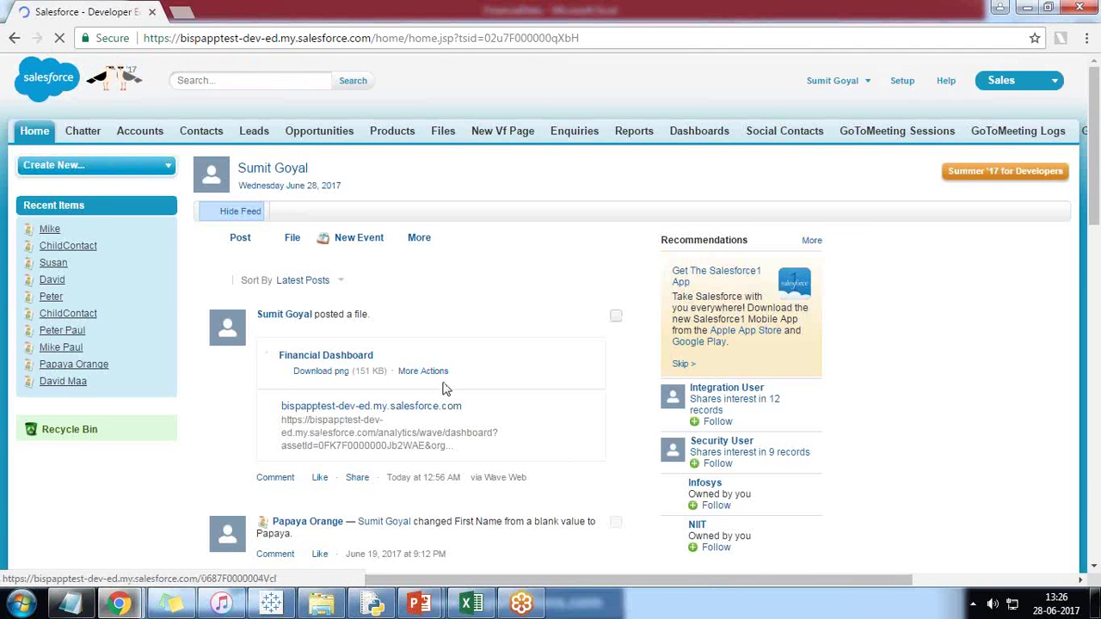
Examine the Financial Dashboard post in the home feed and list the additional actions for its attached file.
scroll(376, 360, "down", 2)
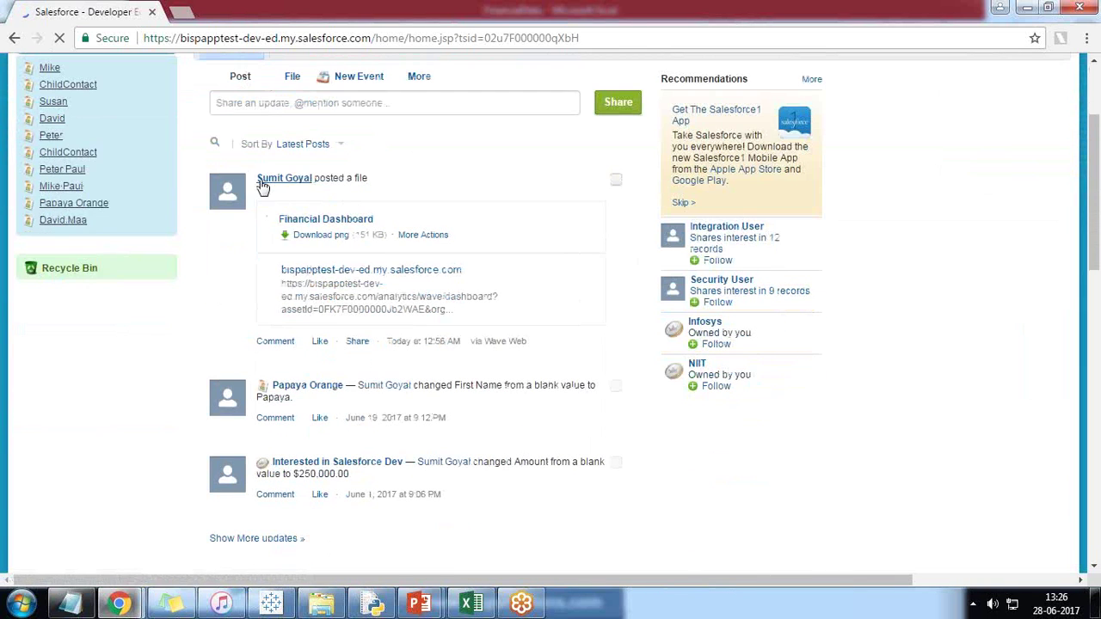
left_click_drag(384, 181, 302, 179)
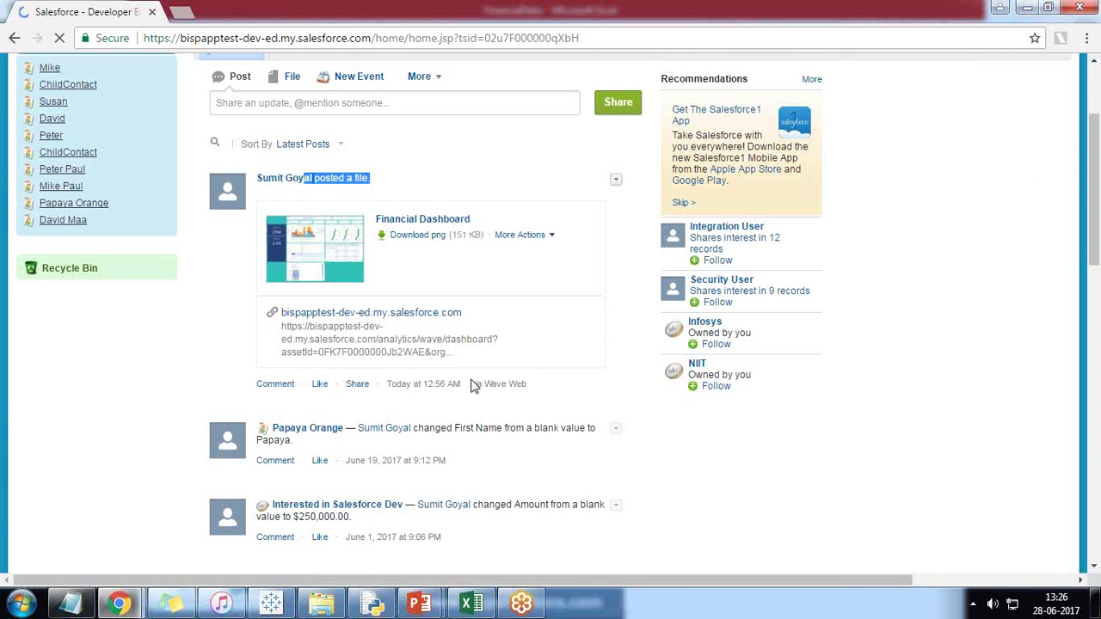
scroll(397, 276, "down", 1)
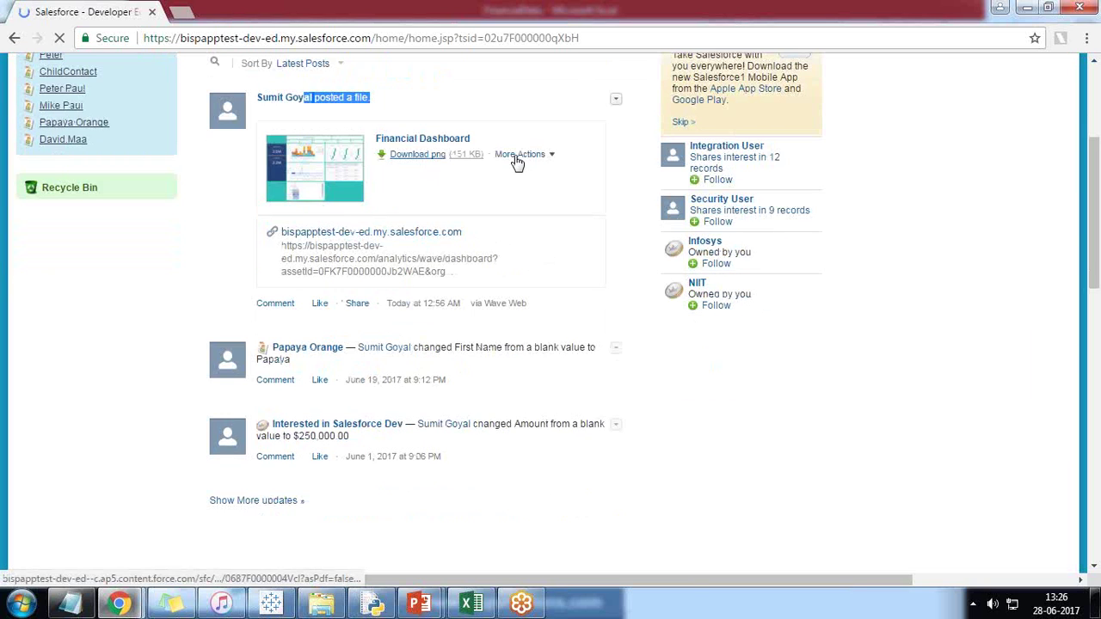
left_click(548, 157)
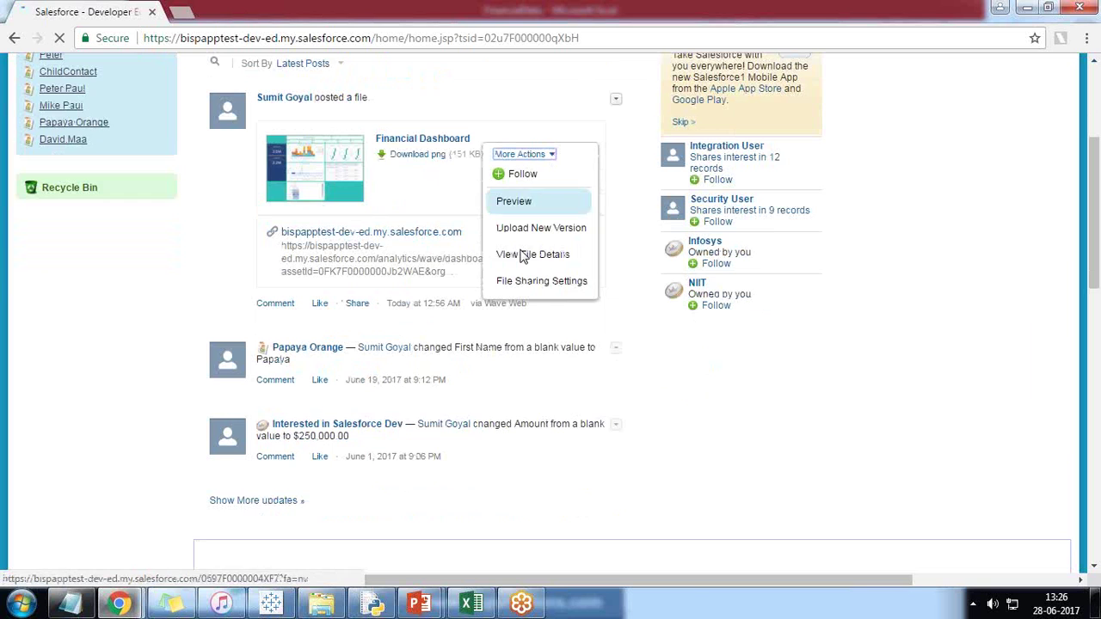